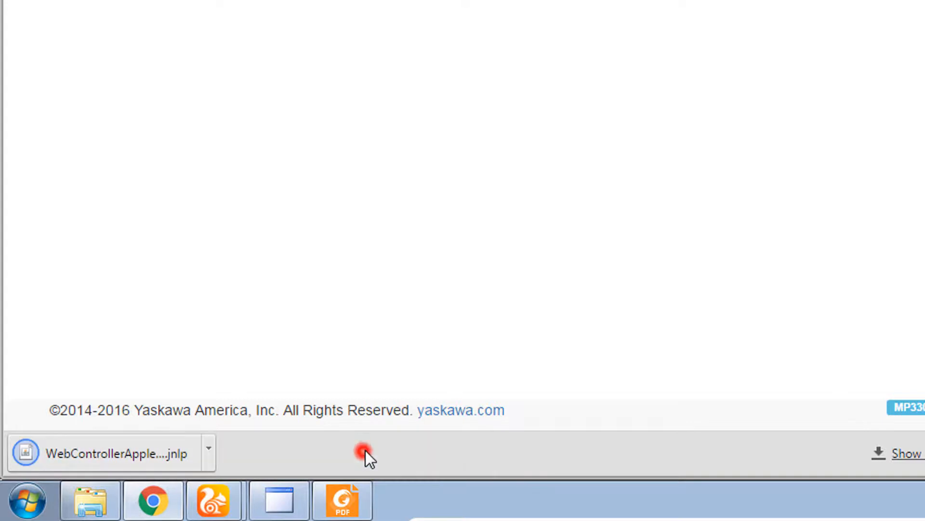
- Run the downloaded WebControllerApplet file and try to enable the Z axis
left_click(158, 451)
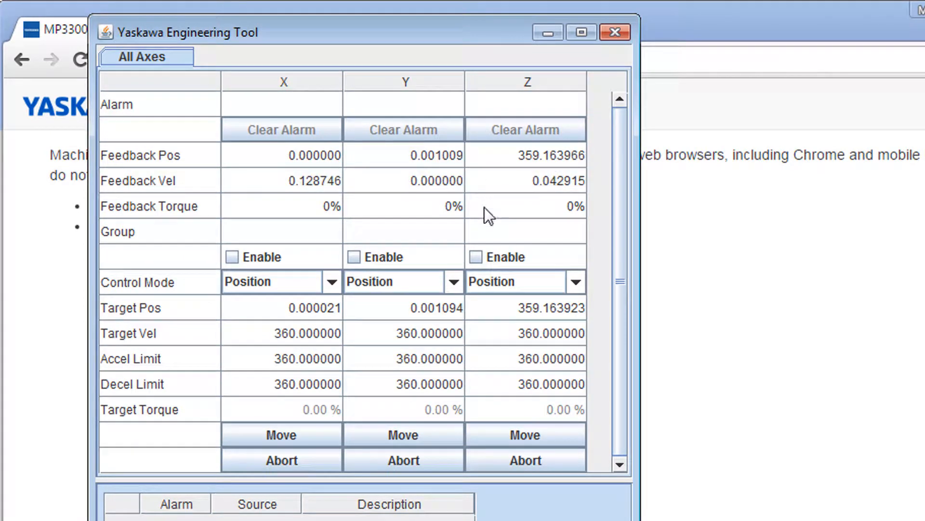
left_click(476, 256)
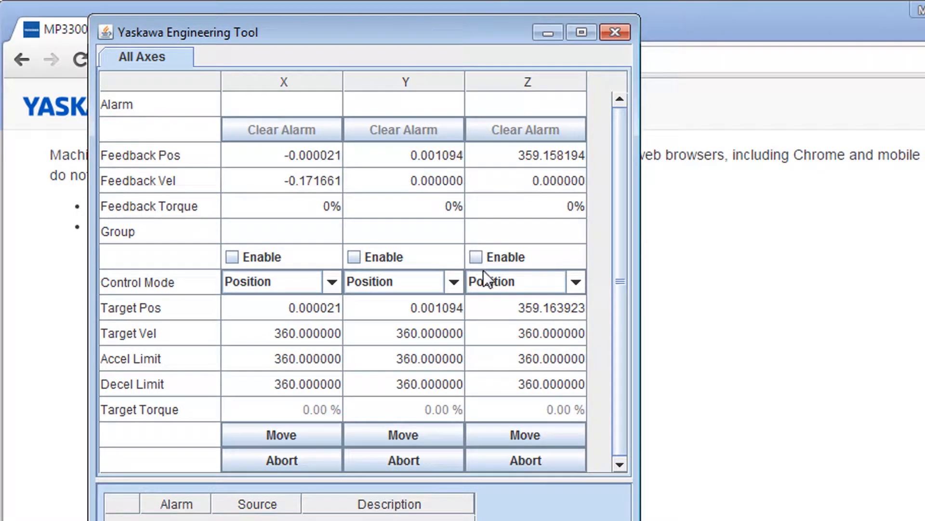
left_click(477, 258)
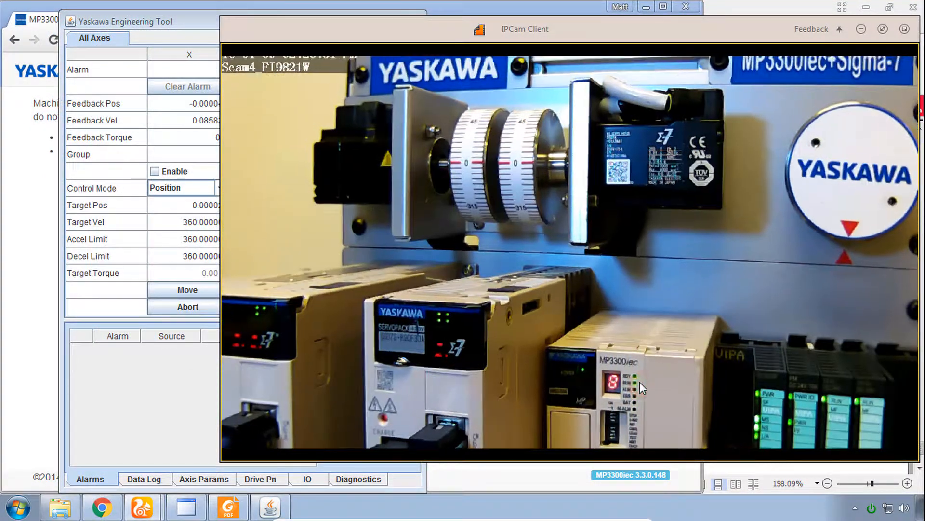
- Examine the MP3300iec controller's status display and indicator lights up close in the camera view, and return to the Yaskawa Engineering Tool
scroll(641, 386, "up", 3)
left_click_drag(645, 393, 670, 328)
scroll(685, 422, "up", 2)
left_click_drag(685, 423, 686, 293)
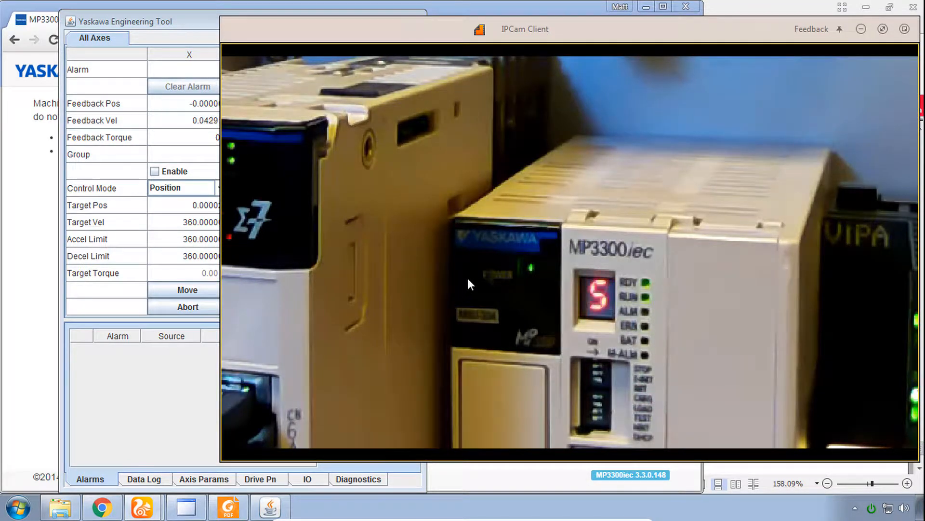
scroll(554, 302, "down", 5)
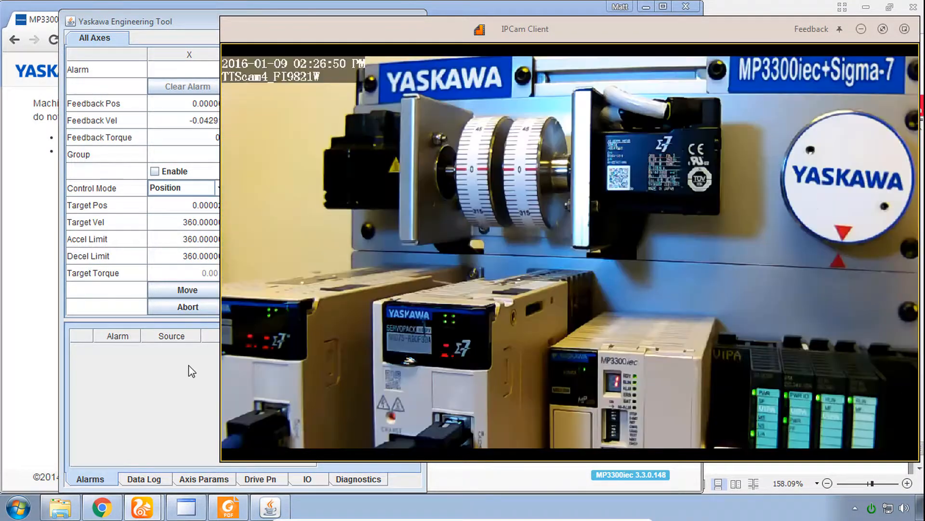
left_click(189, 365)
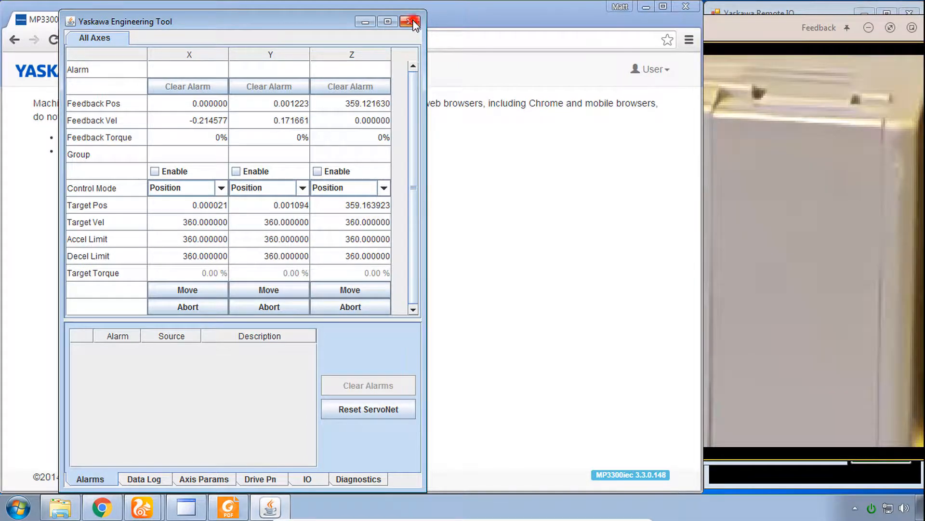
- Close the Yaskawa Engineering Tool, delete the current archive from the controller and reboot it
left_click(411, 21)
left_click(323, 69)
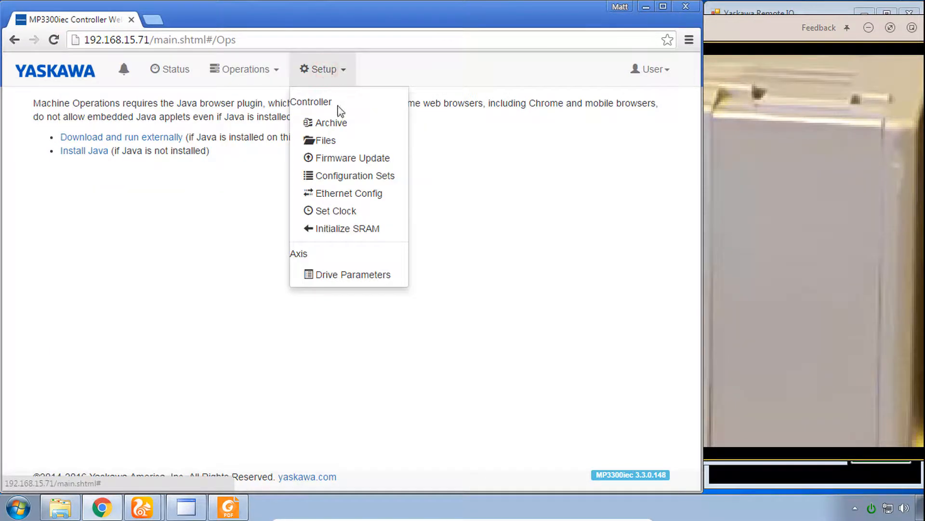
left_click(339, 128)
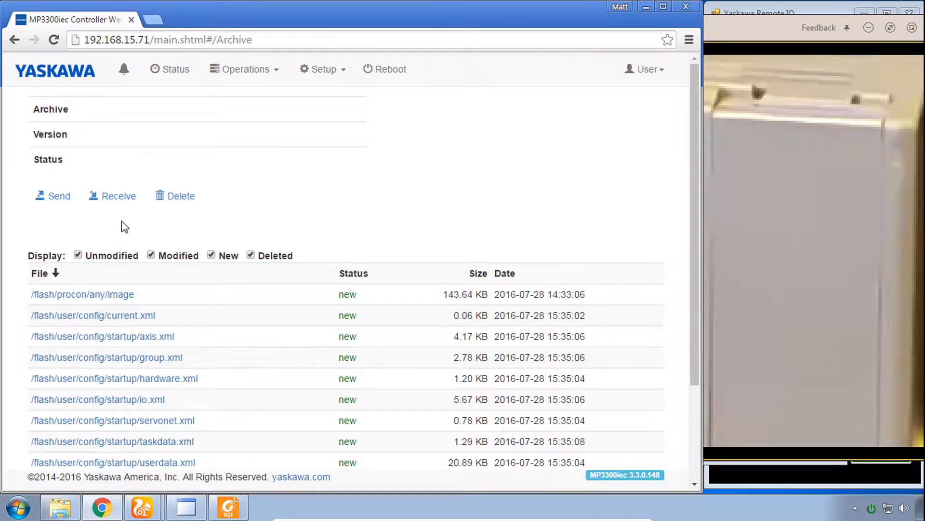
left_click(185, 198)
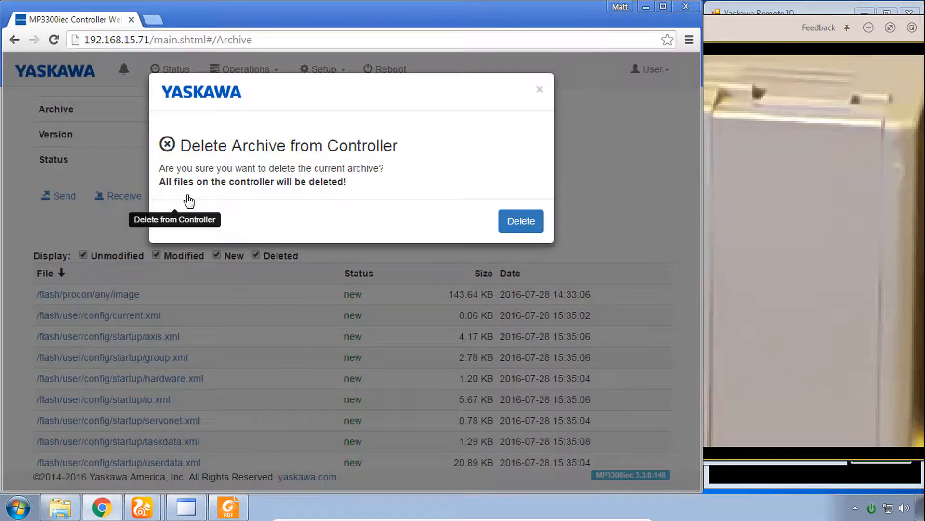
left_click(529, 224)
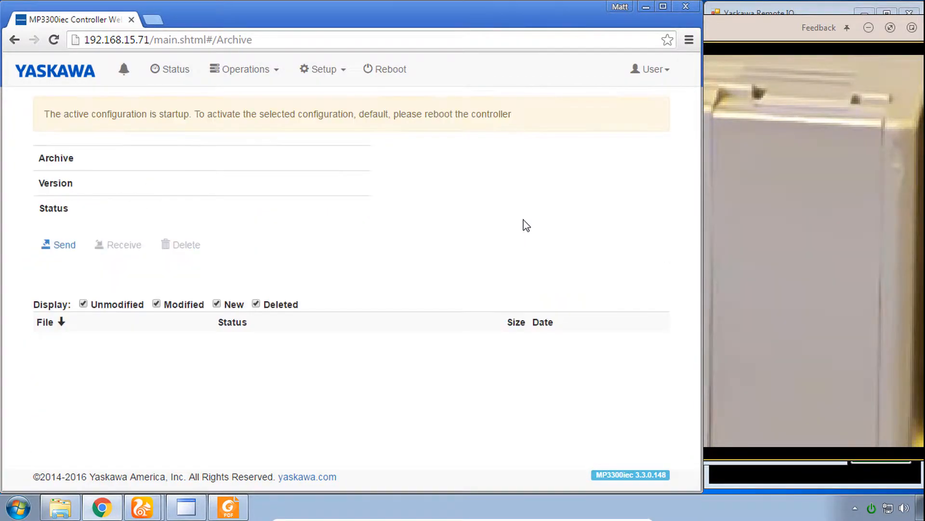
left_click(393, 71)
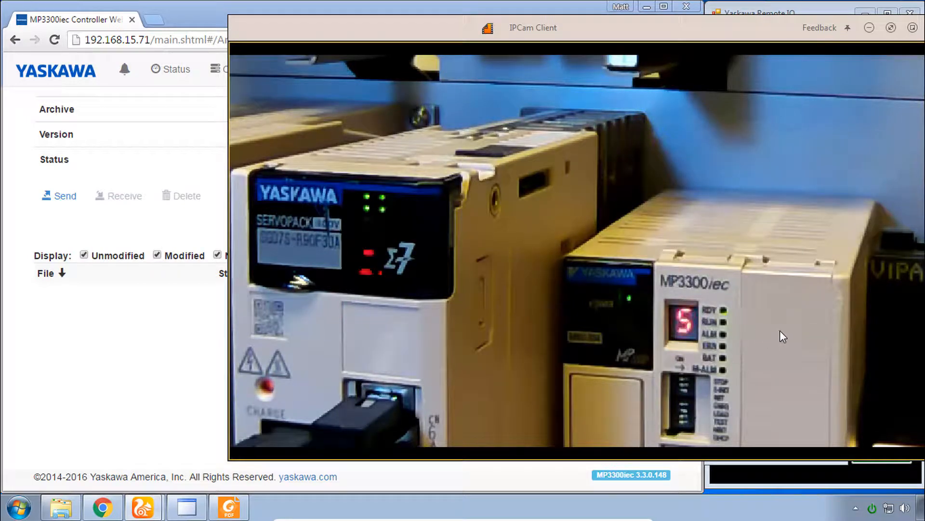
- Consult the PDF guide's Test Move procedure, and download and run WebControllerApplet externally from the controller's web page
left_click(245, 509)
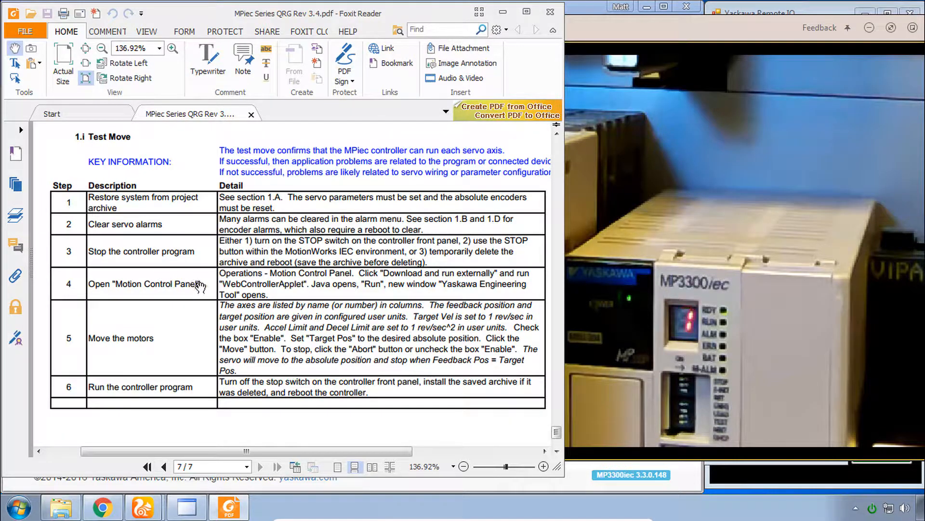
left_click(153, 506)
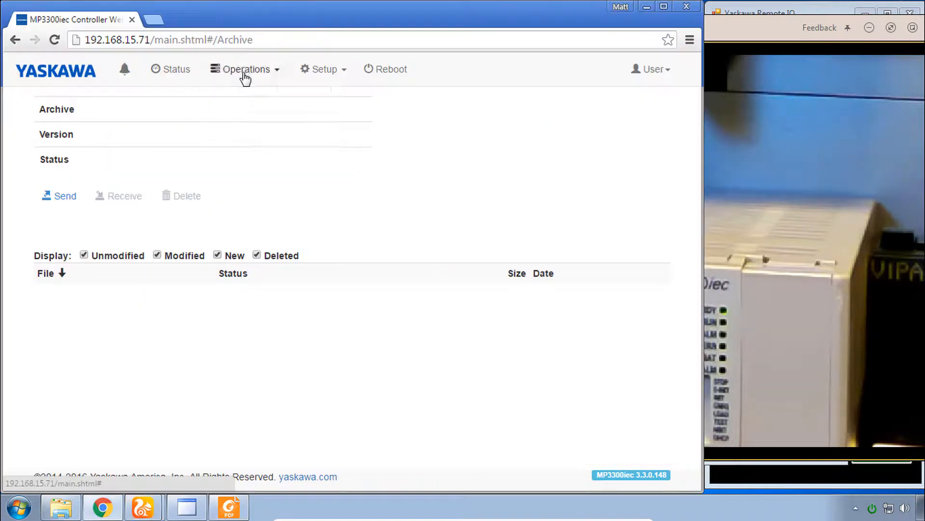
left_click(245, 85)
left_click(256, 123)
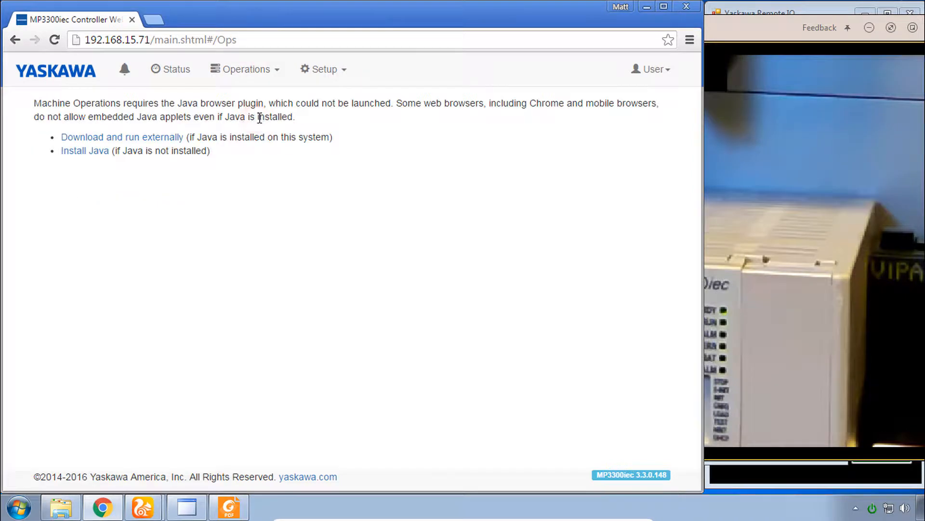
left_click(131, 139)
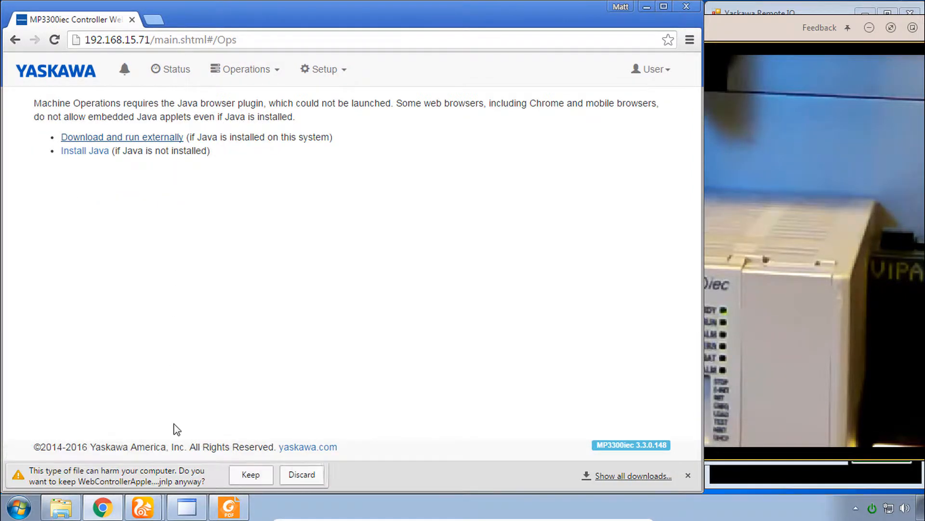
left_click(248, 476)
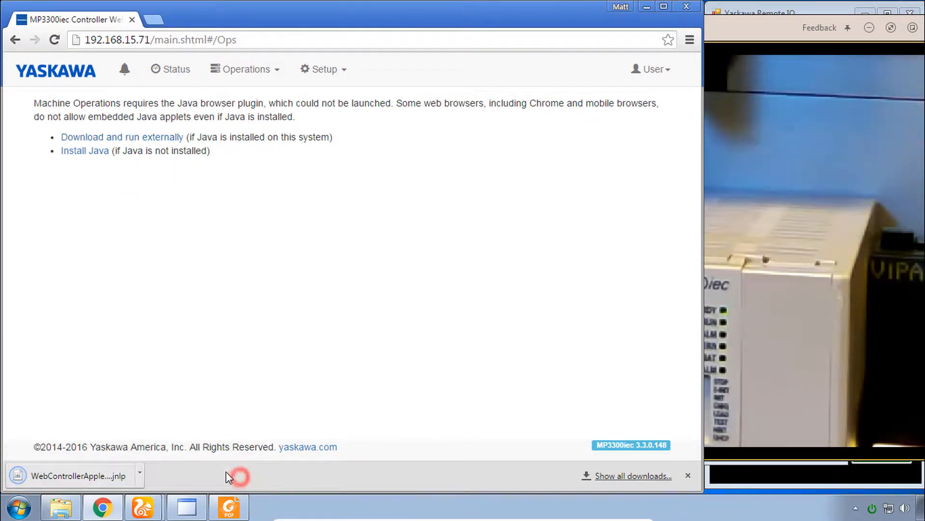
left_click(103, 477)
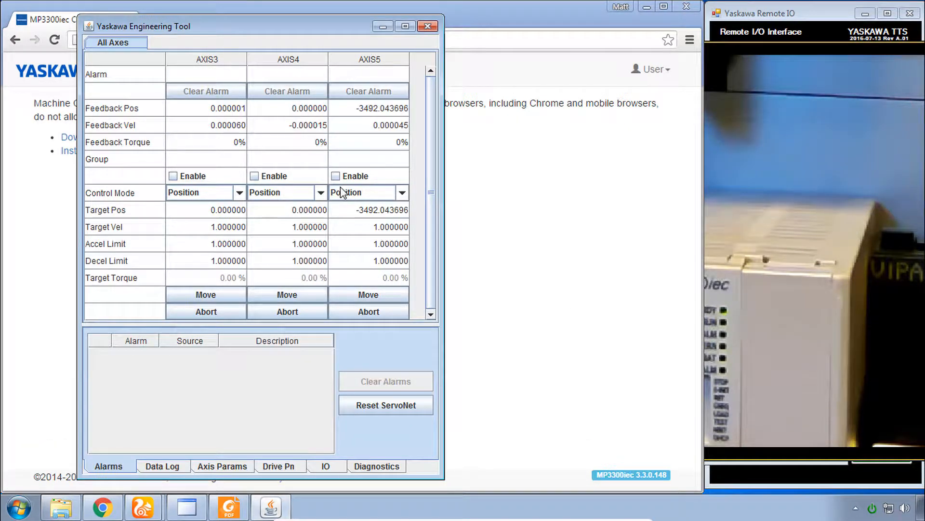
- Enable AXIS5, set its target position to -3492.053696 and run the move
left_click(335, 175)
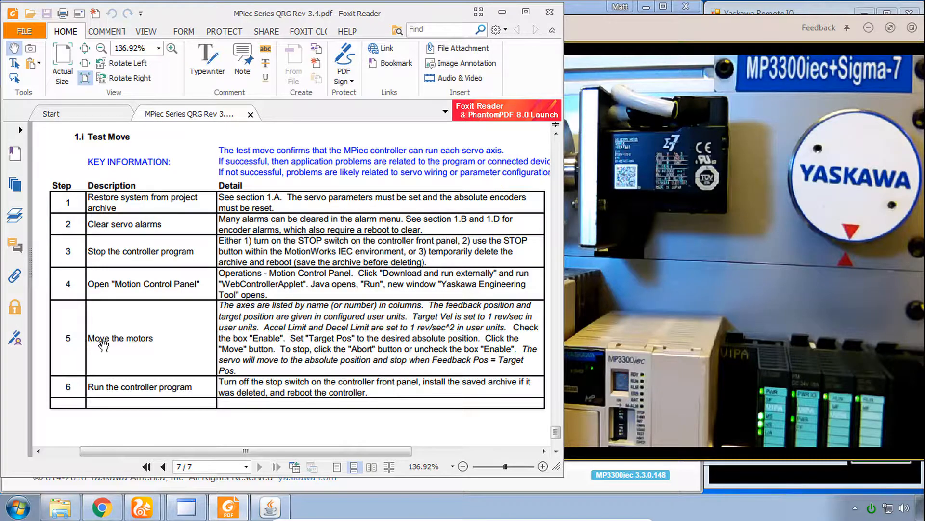
left_click(279, 505)
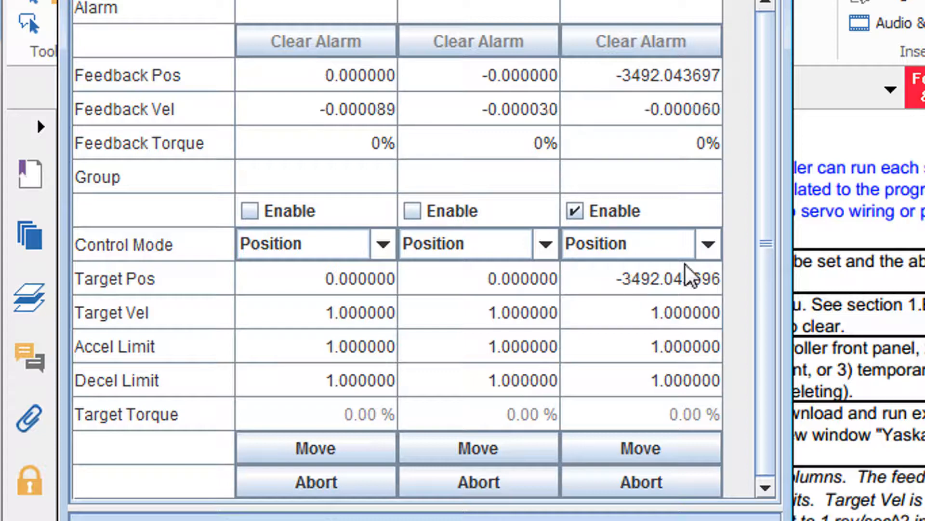
left_click(709, 246)
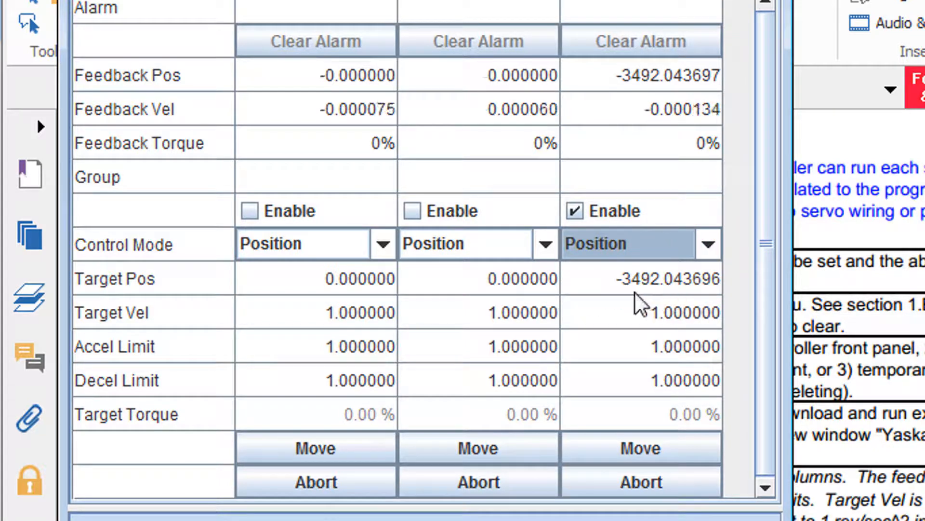
left_click(681, 281)
left_click(681, 285)
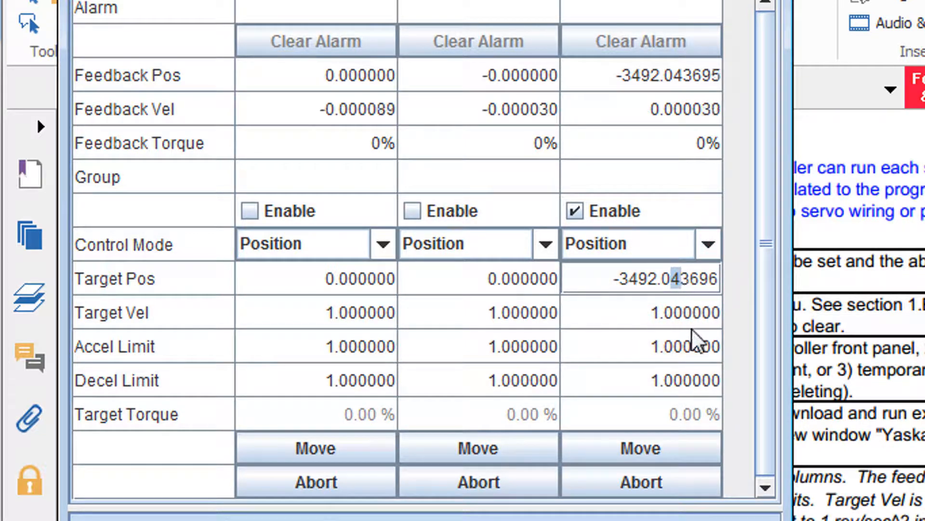
type("5")
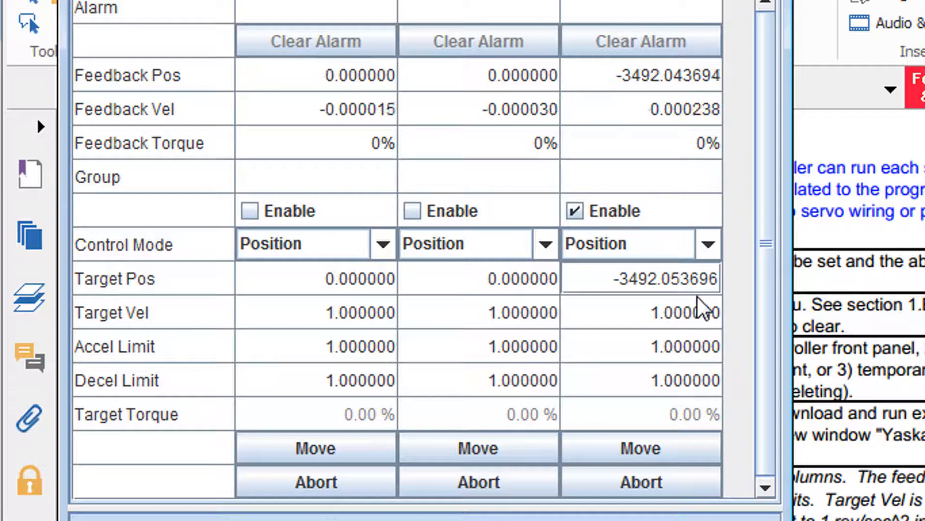
left_click(694, 311)
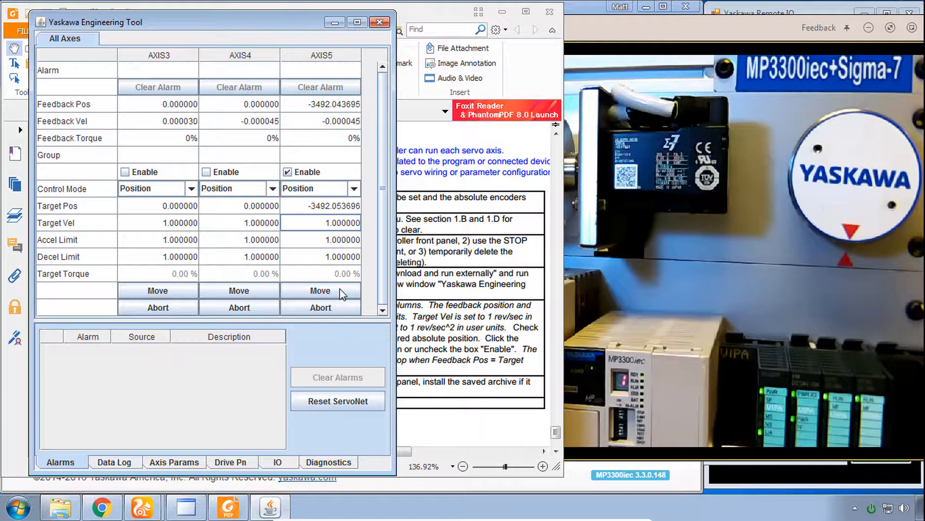
left_click(341, 291)
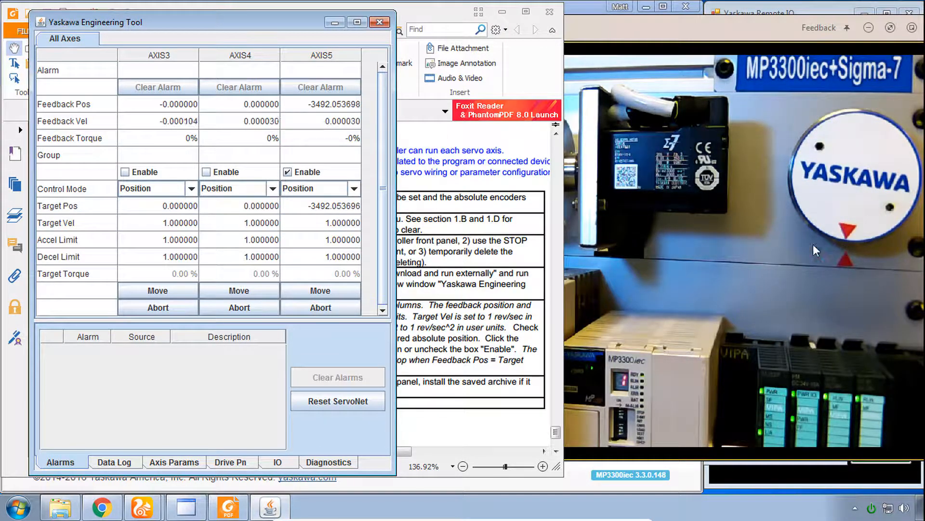
- Set the AXIS5 target position to -3492.153696 and move the axis there
left_click(337, 211)
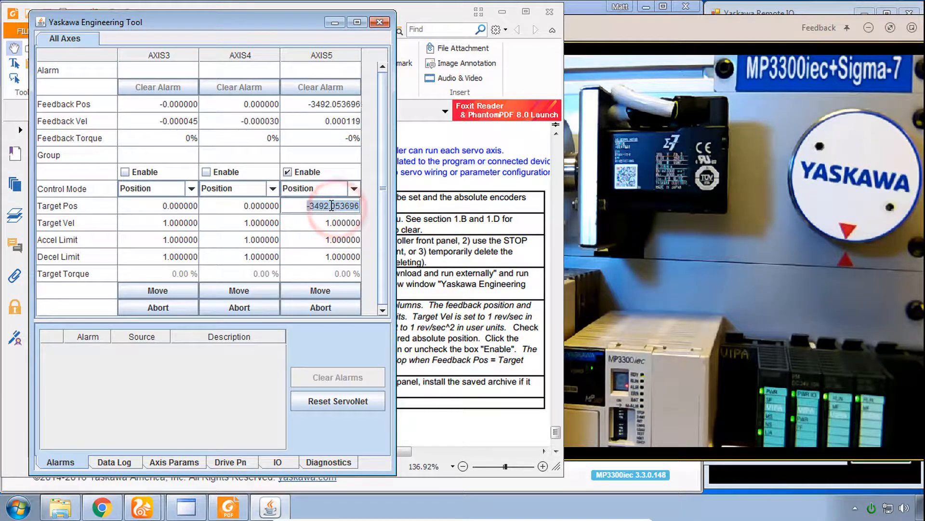
double_click(330, 205)
left_click(354, 239)
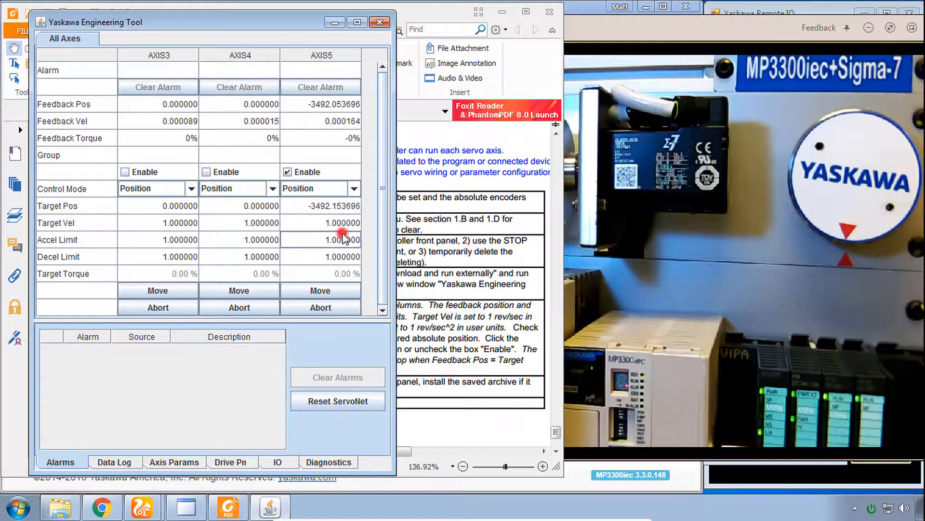
left_click(331, 290)
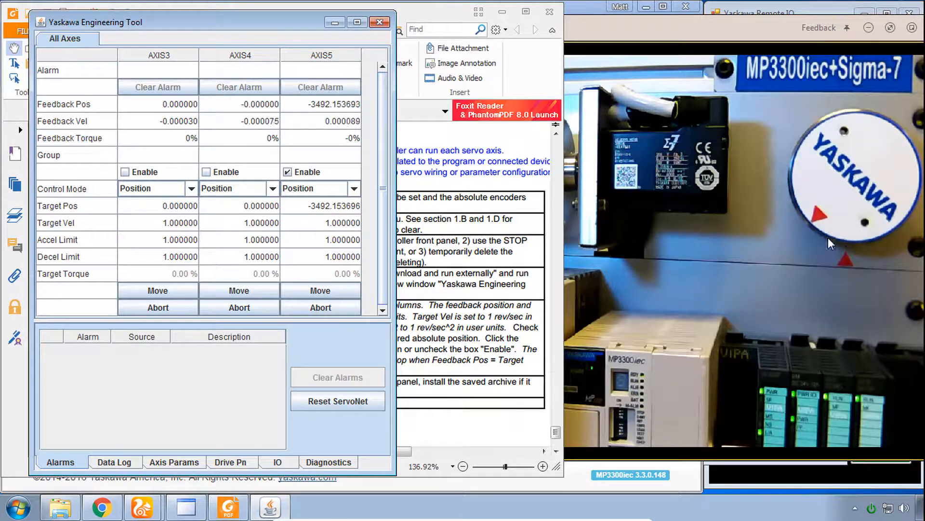
- Set the AXIS5 target position to -3493.153696 and move the axis one full revolution
left_click(329, 207)
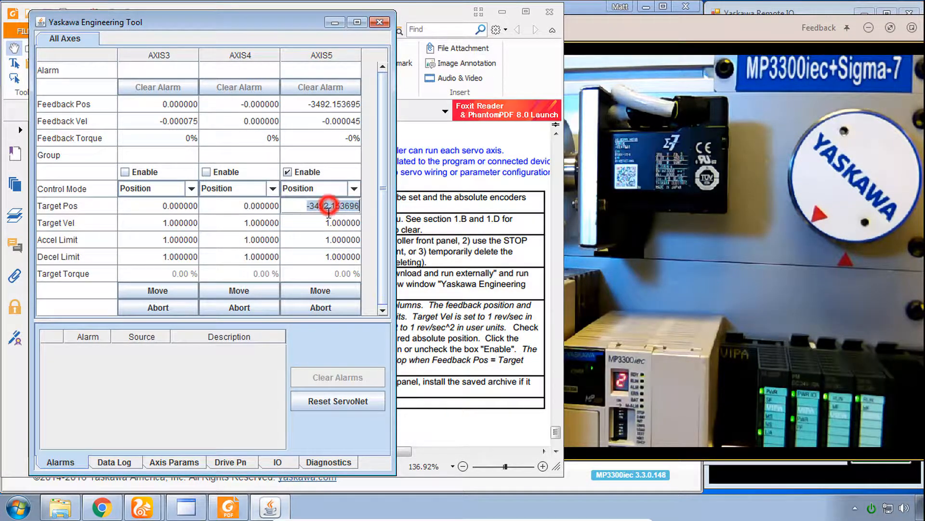
left_click_drag(324, 208, 330, 207)
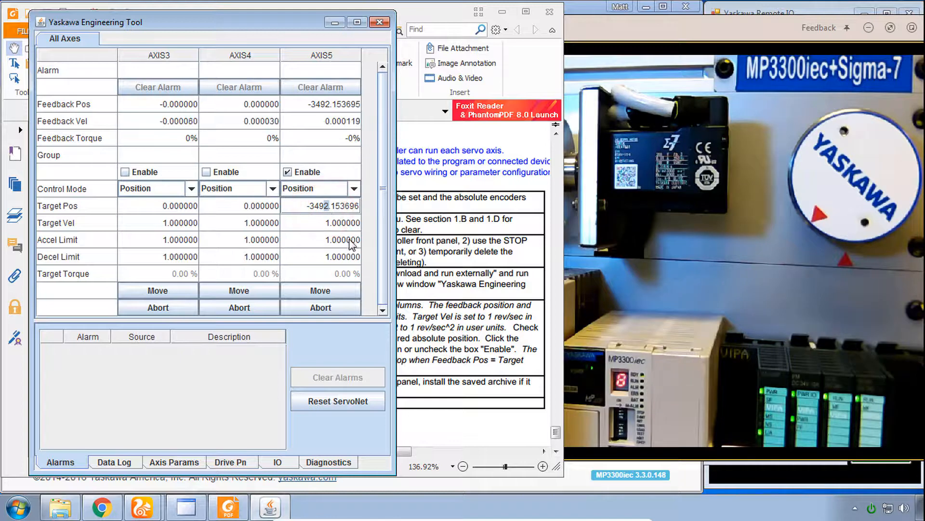
left_click(331, 238)
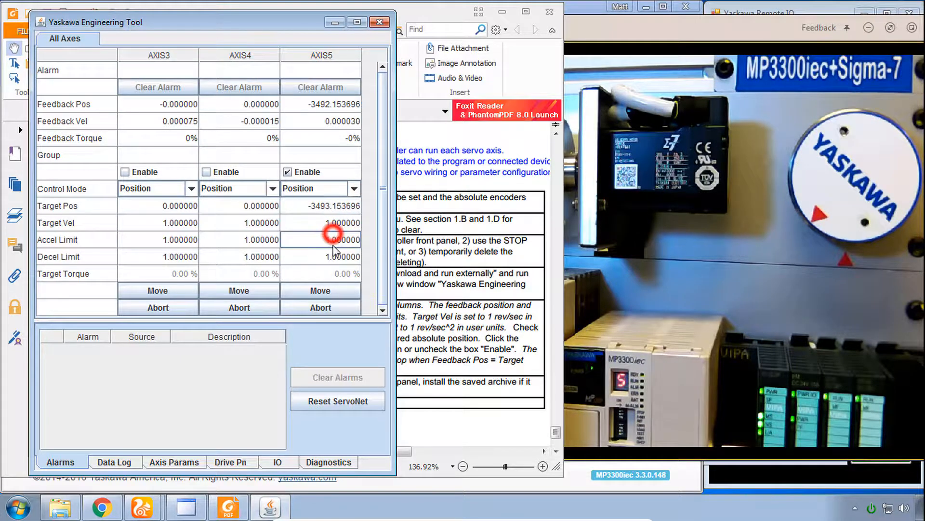
left_click(334, 291)
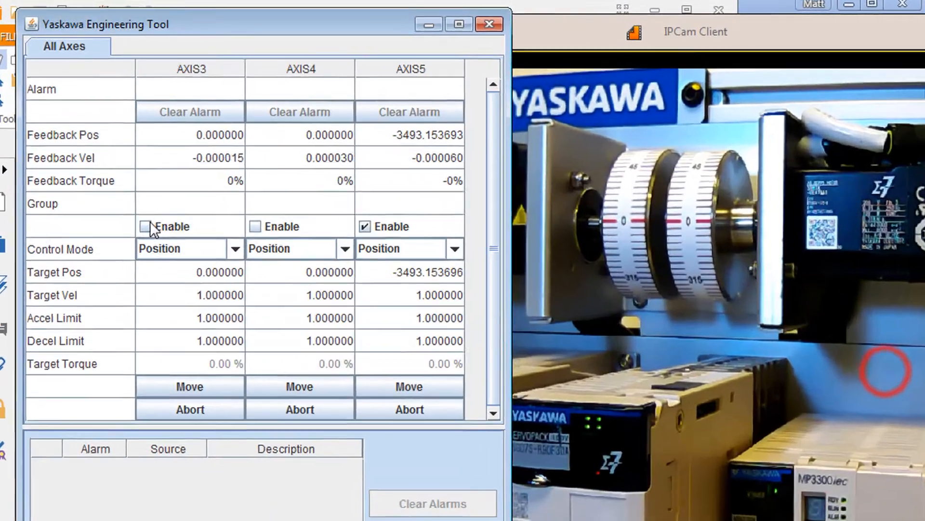
- Enable AXIS3, set its target position to 1 and run the move
left_click(125, 171)
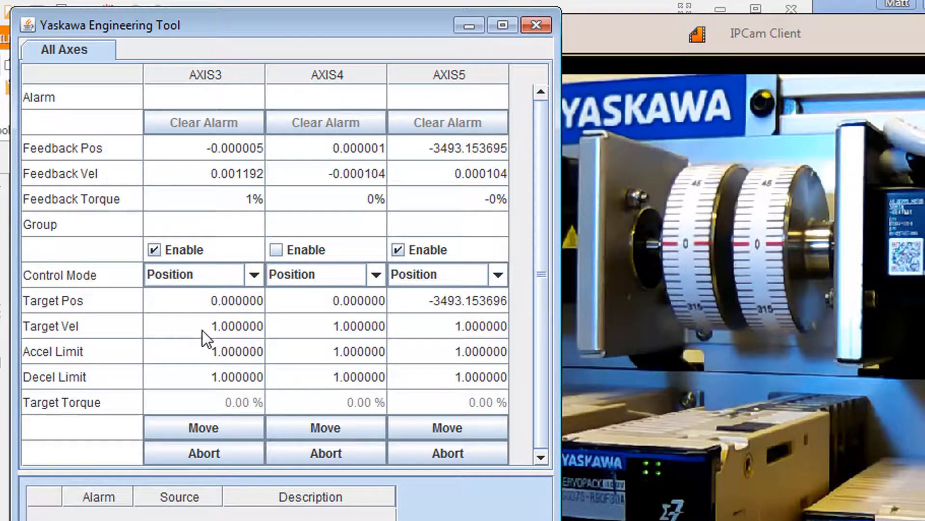
double_click(218, 300)
type("1")
left_click(239, 332)
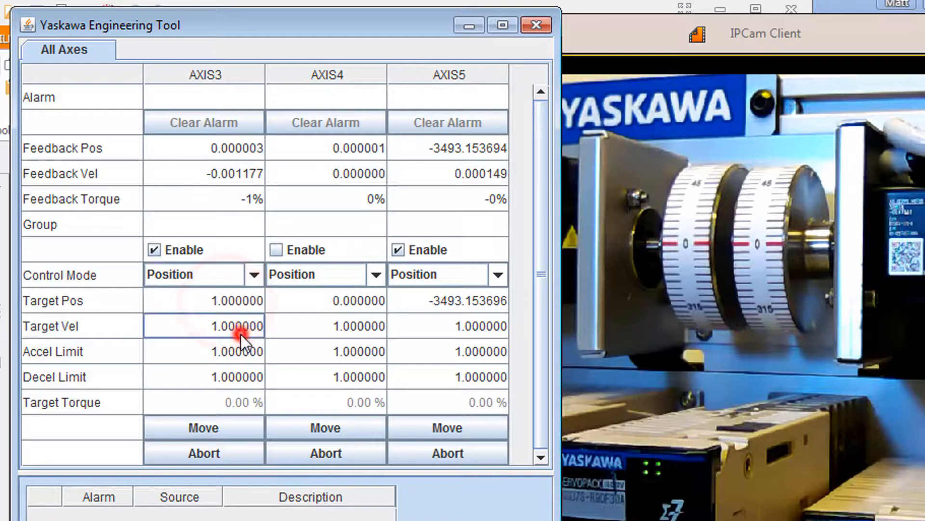
left_click(224, 435)
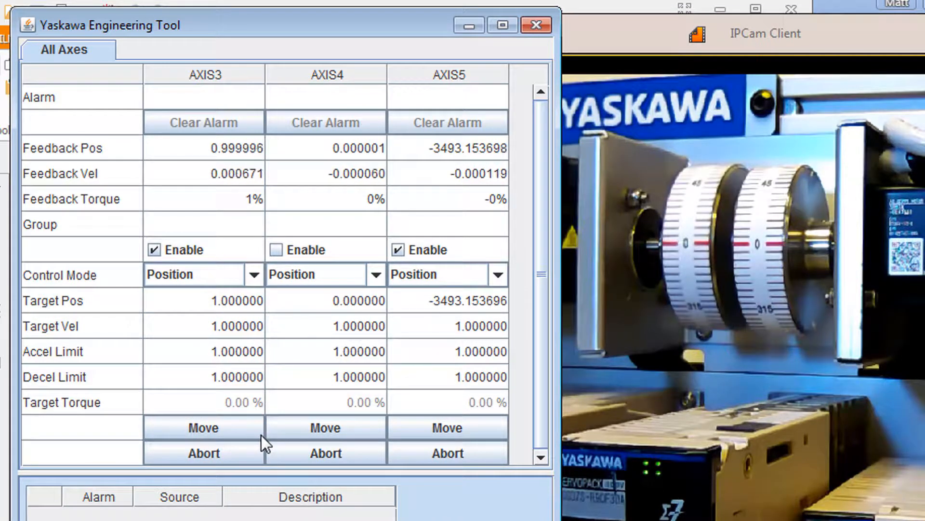
- Enable AXIS4, set its target position to 1 and run the move
left_click(276, 248)
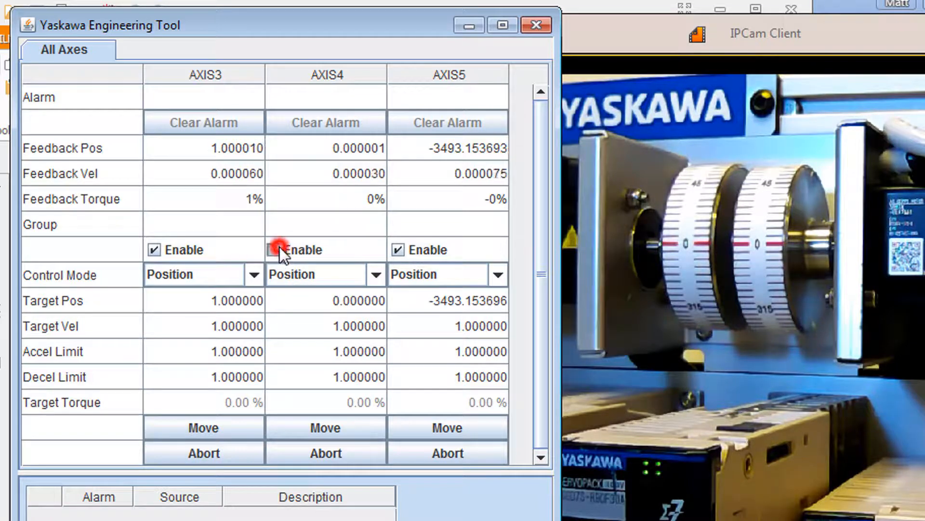
left_click(344, 300)
type("1")
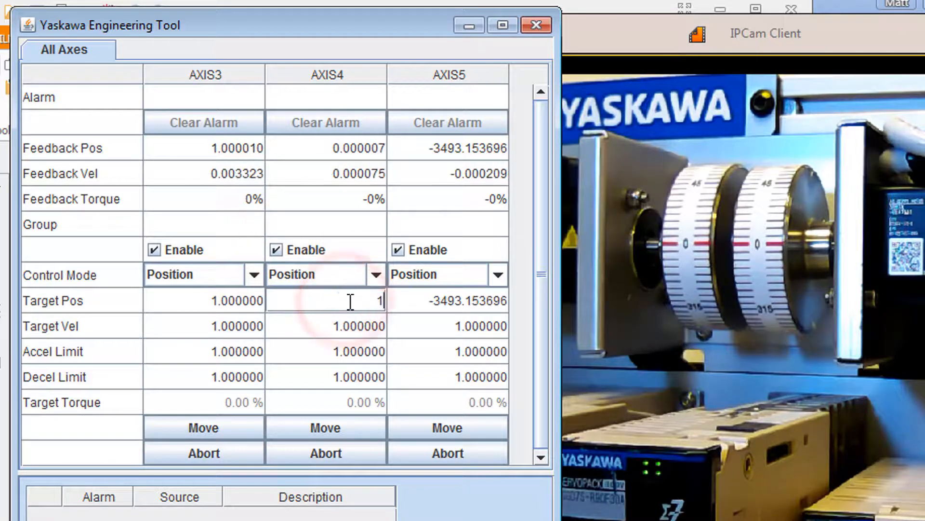
left_click(334, 356)
left_click(328, 424)
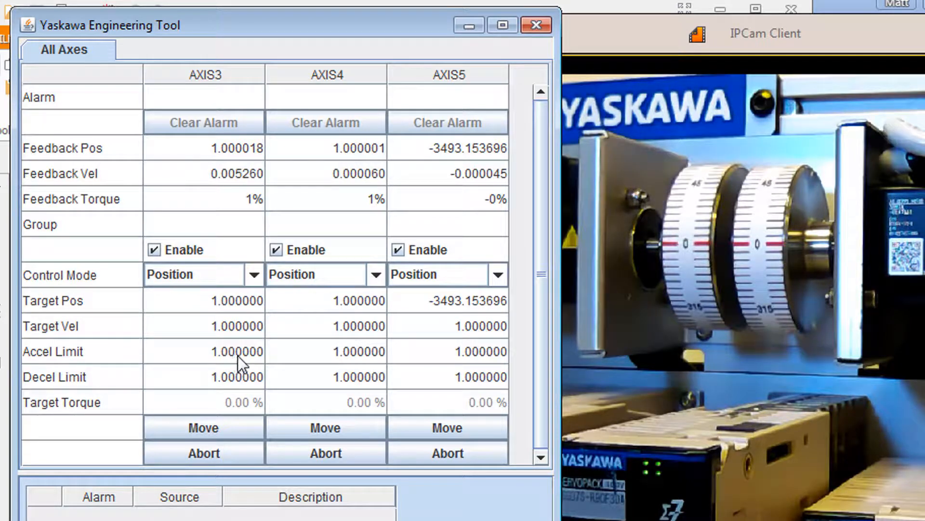
- Set the target velocity to 0.2 for AXIS3 and 0.4 for AXIS4, and start the AXIS3 move
double_click(219, 329)
key("BackSpace")
type(".2")
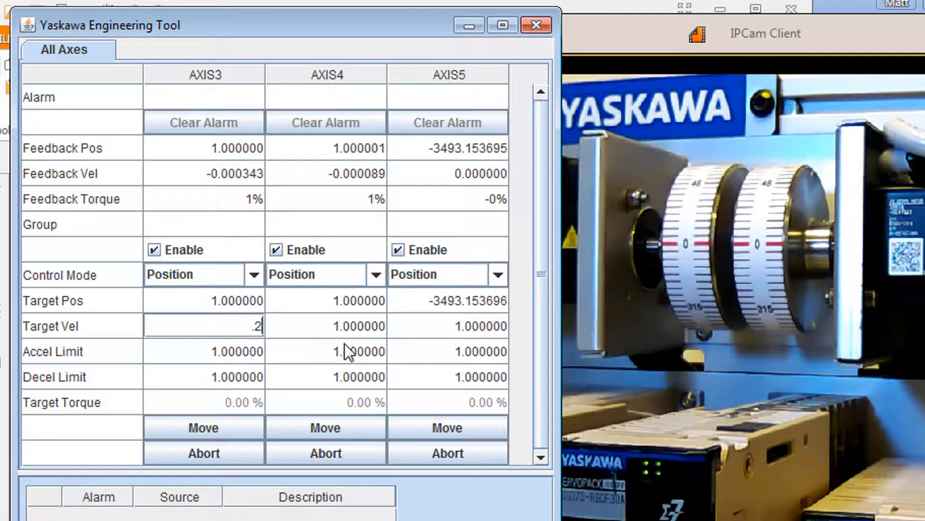
double_click(357, 327)
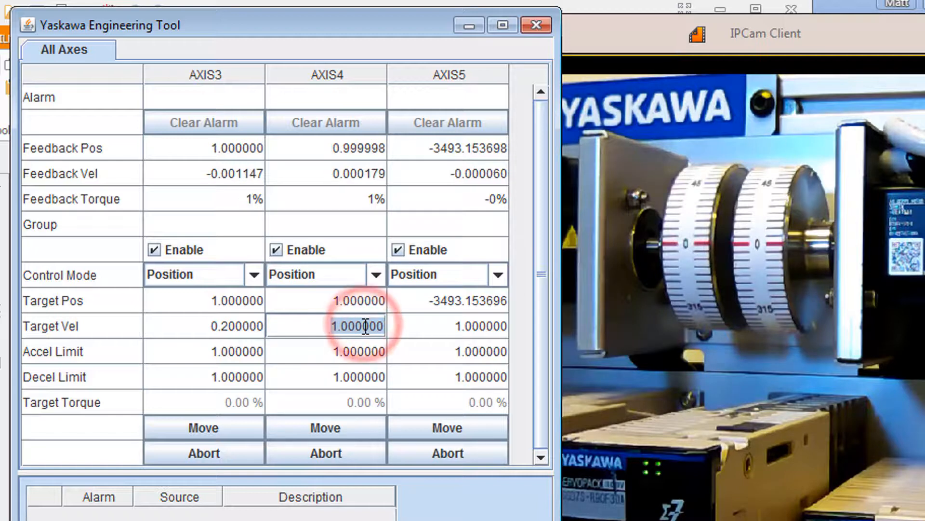
key("BackSpace")
type(".4")
left_click(341, 352)
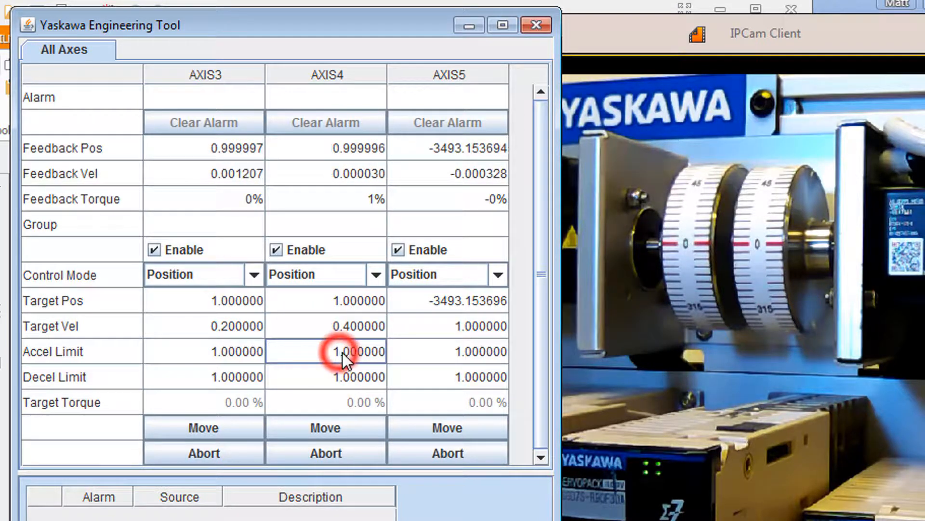
left_click(216, 432)
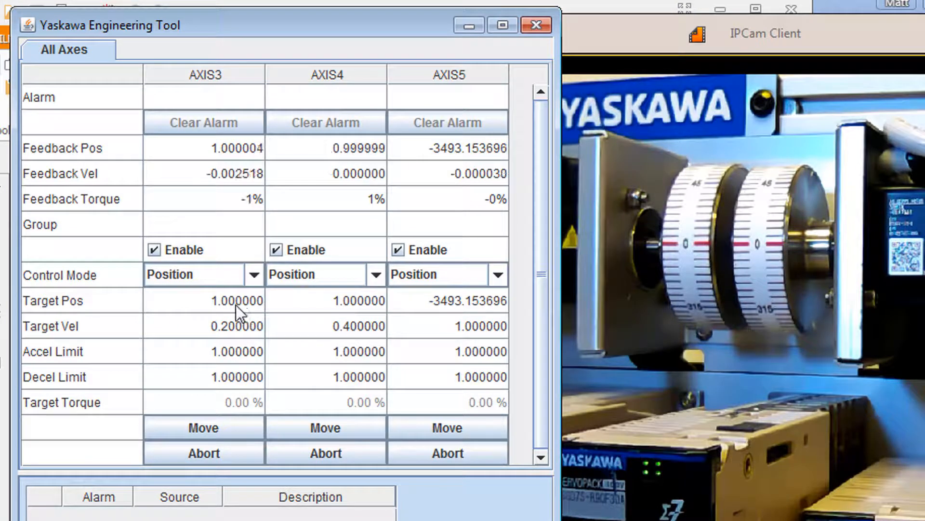
- Set the target positions of AXIS3 and AXIS4 to 2 and run both moves together
double_click(217, 300)
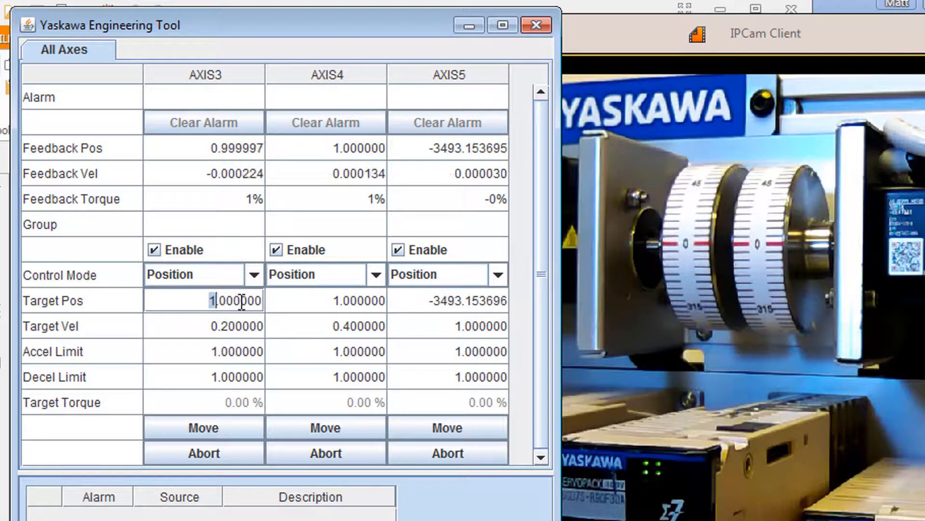
type("2")
double_click(337, 297)
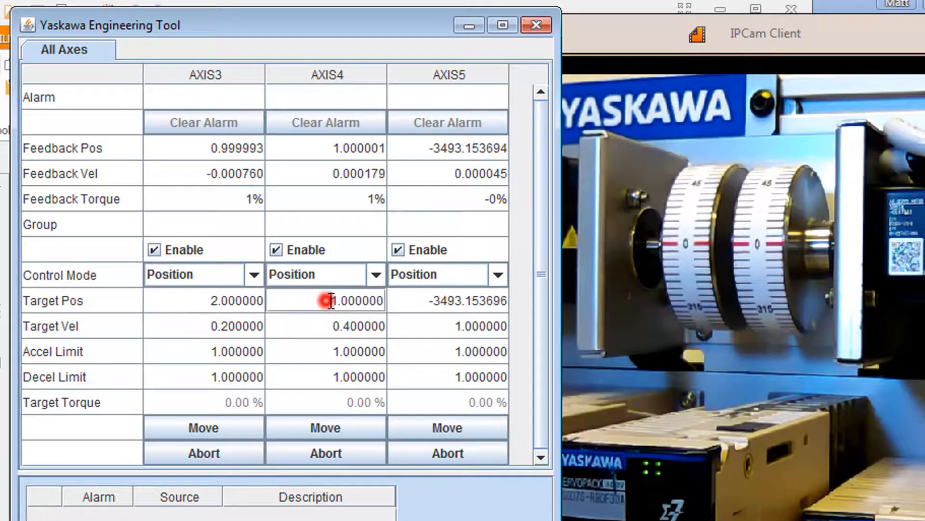
type("2")
left_click(333, 332)
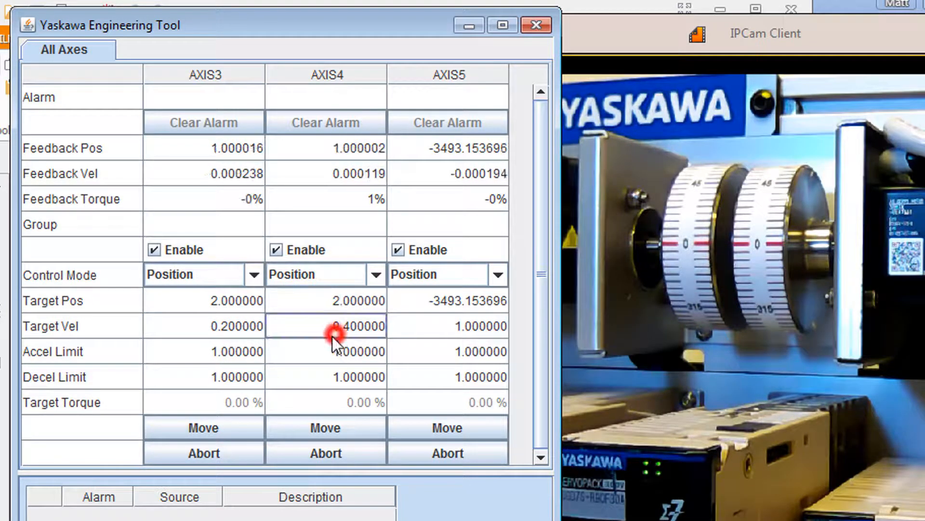
left_click(224, 430)
left_click(325, 426)
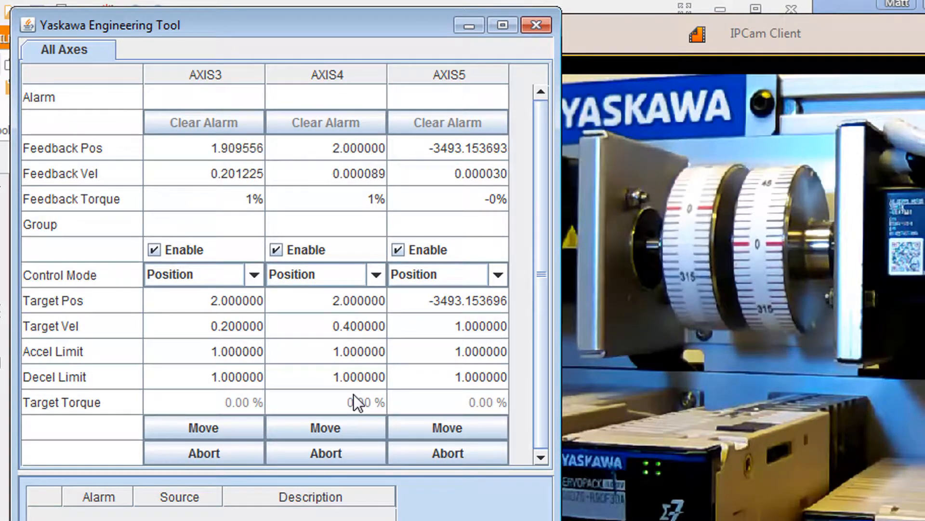
- Switch AXIS3 to Velocity control mode and start a move with the target torque left at 0%
left_click(250, 277)
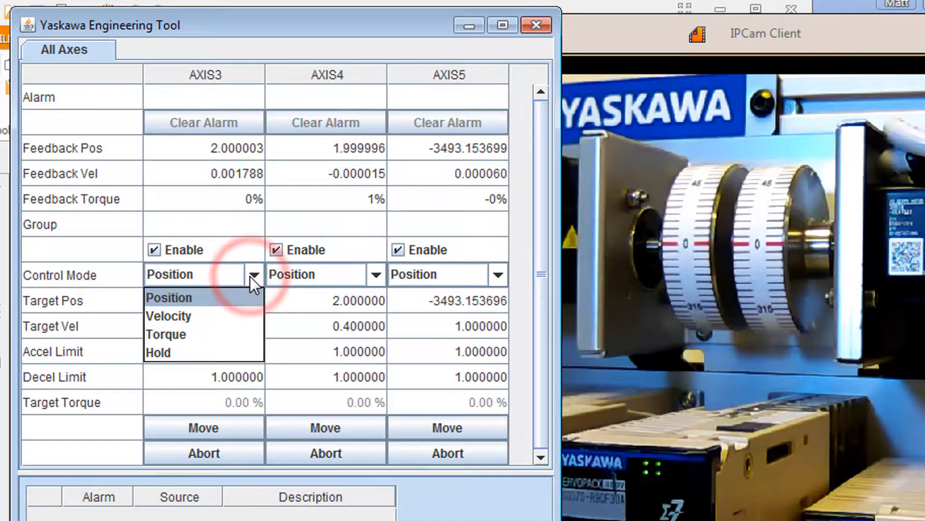
left_click(193, 314)
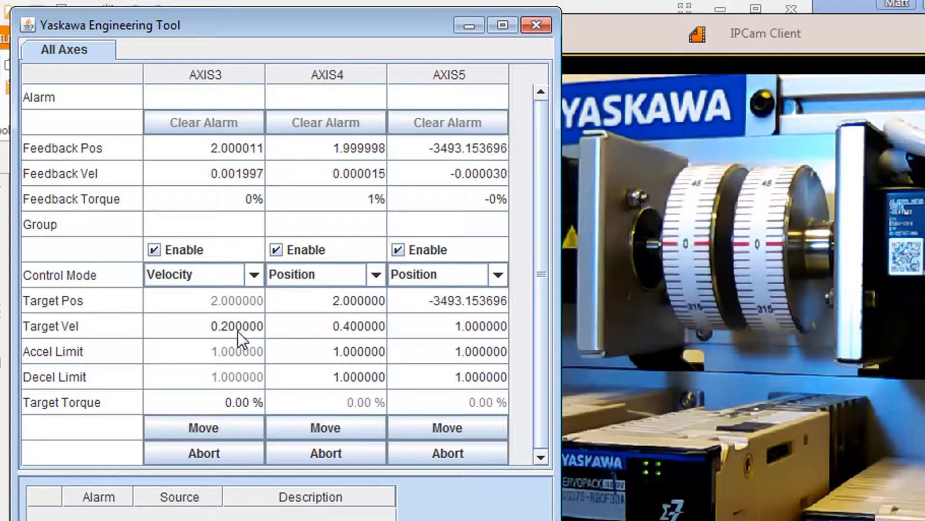
left_click(229, 398)
left_click(238, 374)
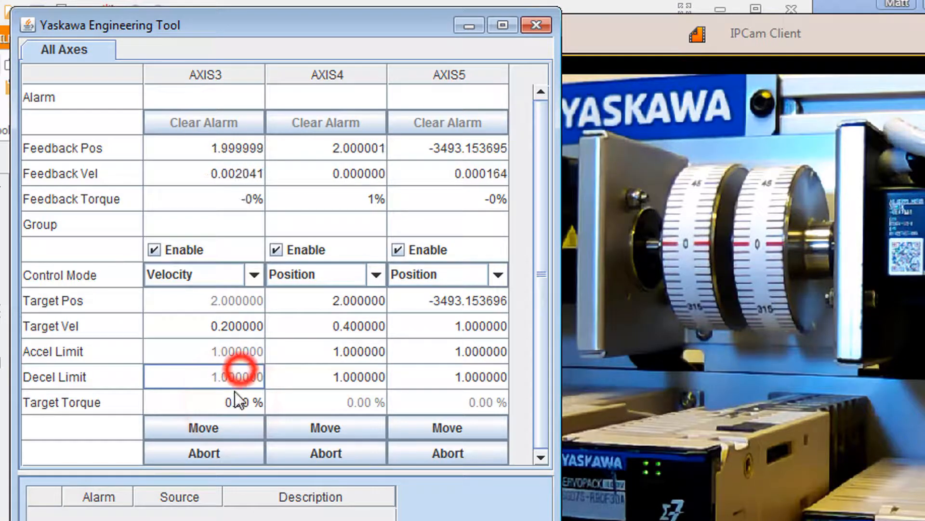
left_click(235, 425)
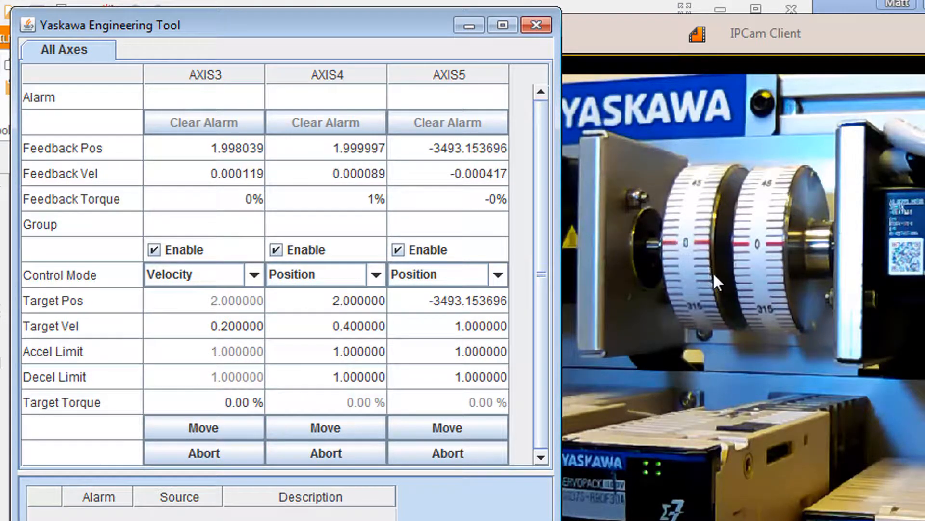
- Set the AXIS3 target torque to 5%, run the velocity move and abort it
left_click(183, 382)
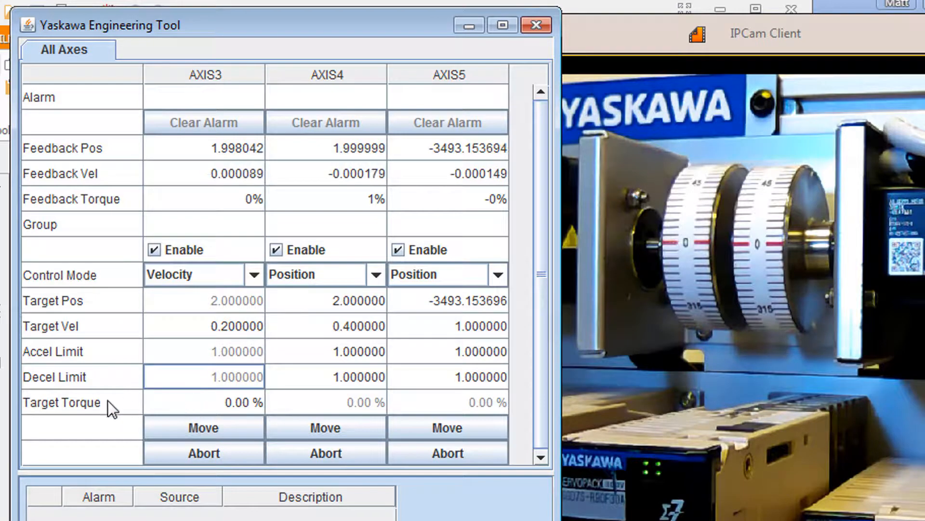
double_click(201, 402)
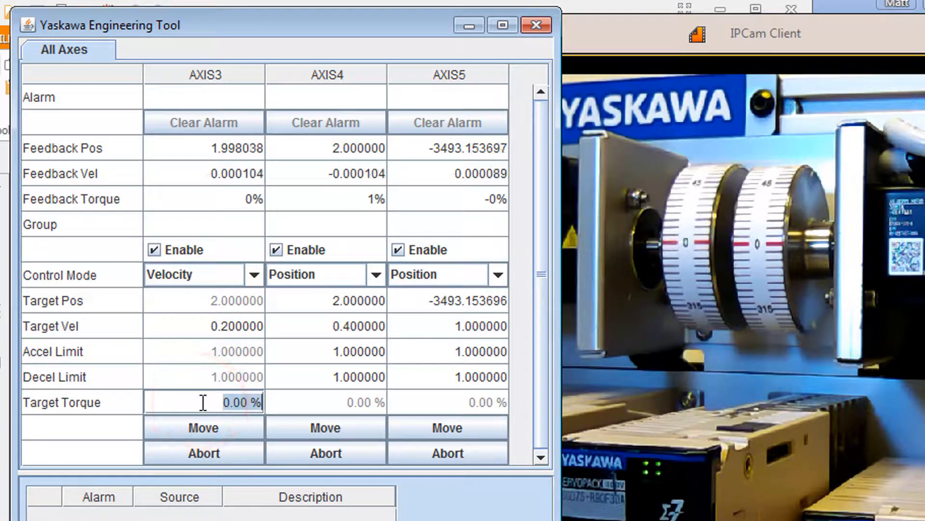
type("5")
key("Return")
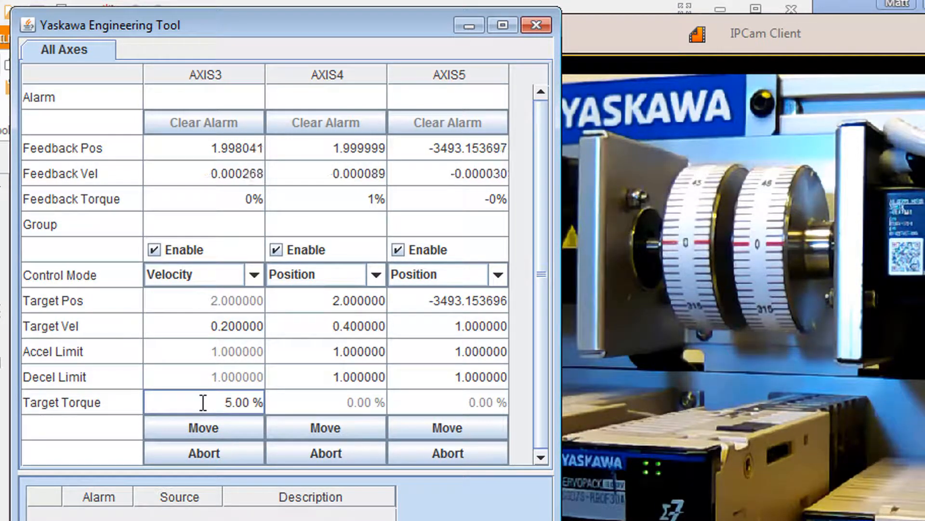
left_click(245, 427)
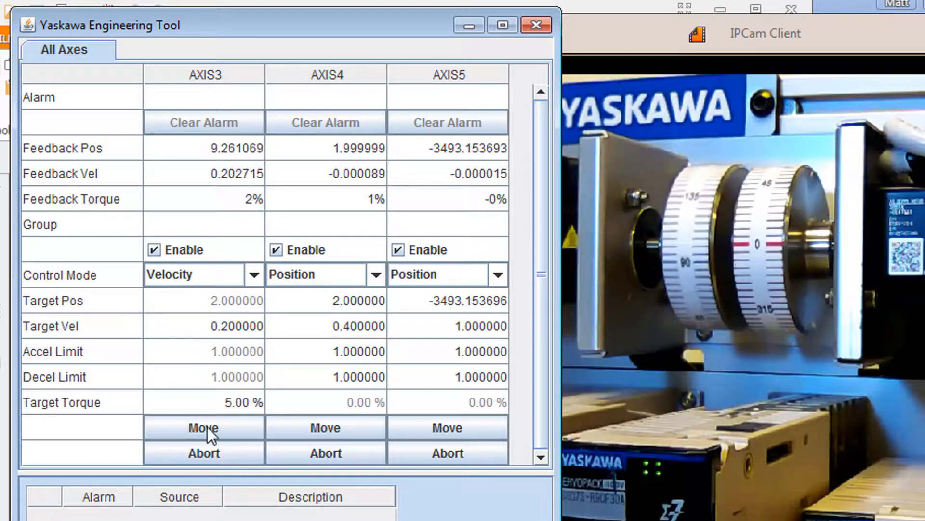
left_click(215, 451)
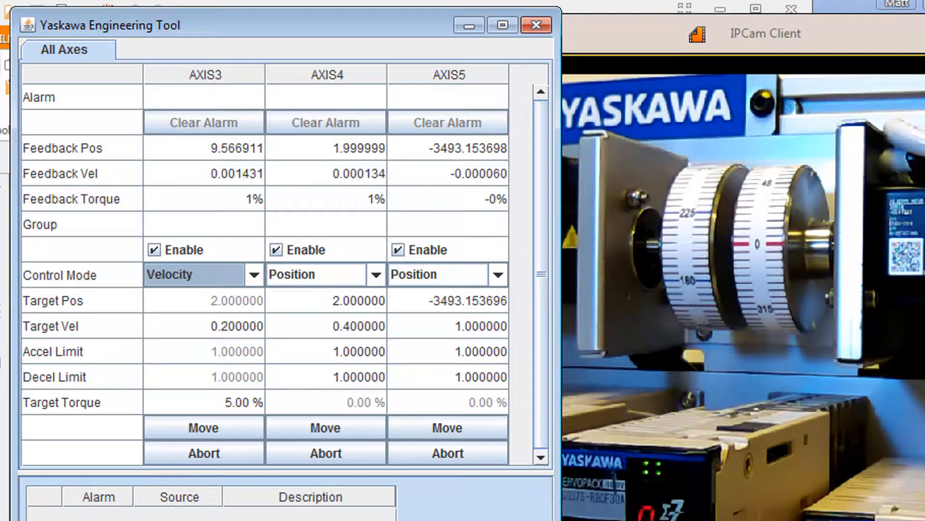
- Disable AXIS4, set its target position to 3 and try to move it while disabled
left_click(287, 251)
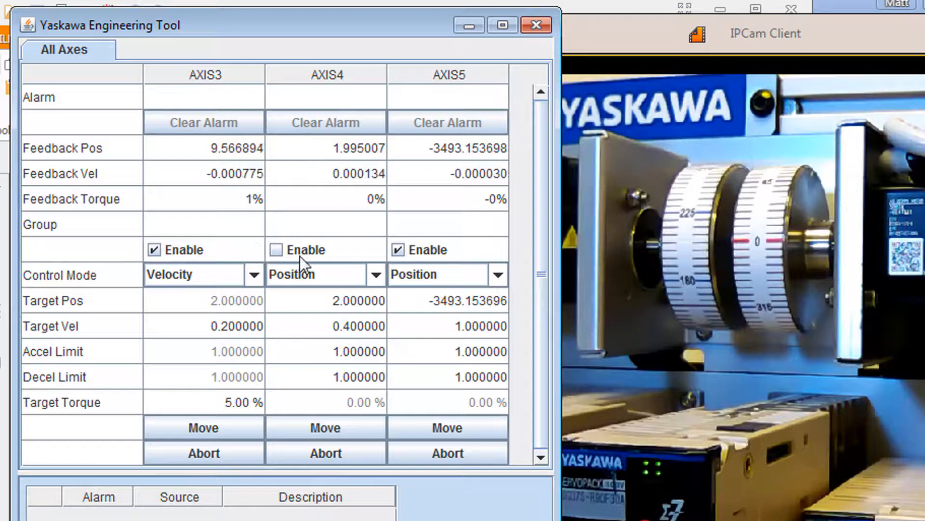
double_click(337, 300)
left_click_drag(332, 300, 339, 300)
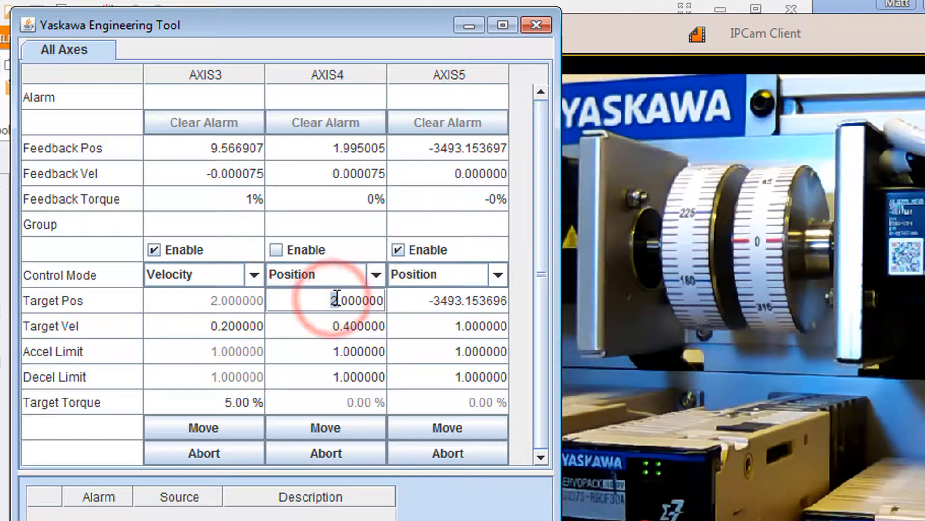
type("3")
left_click(332, 345)
left_click(331, 423)
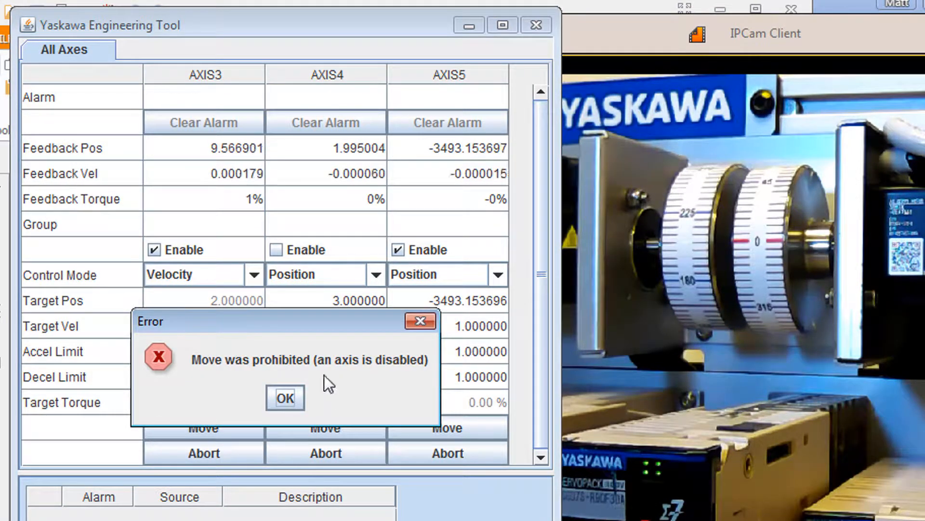
left_click(285, 396)
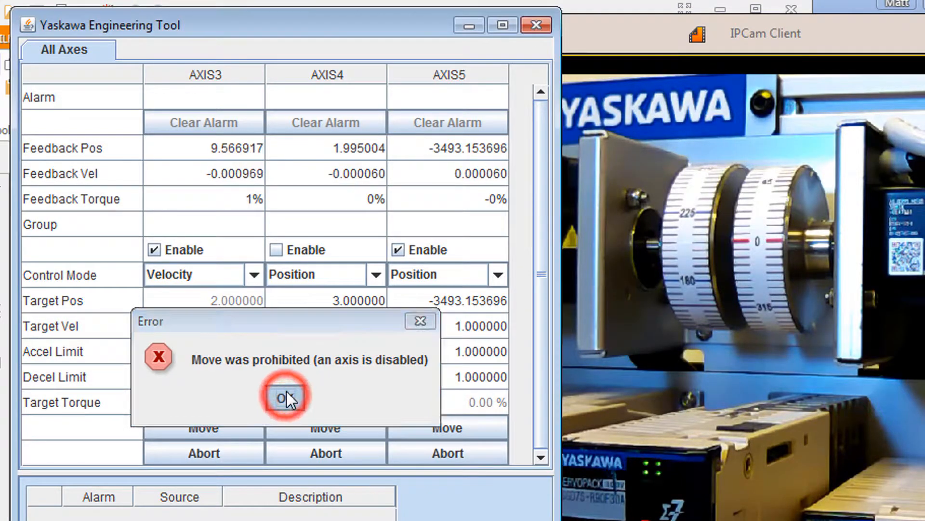
- Re-enable AXIS4 and run the move to target position 3
left_click(278, 251)
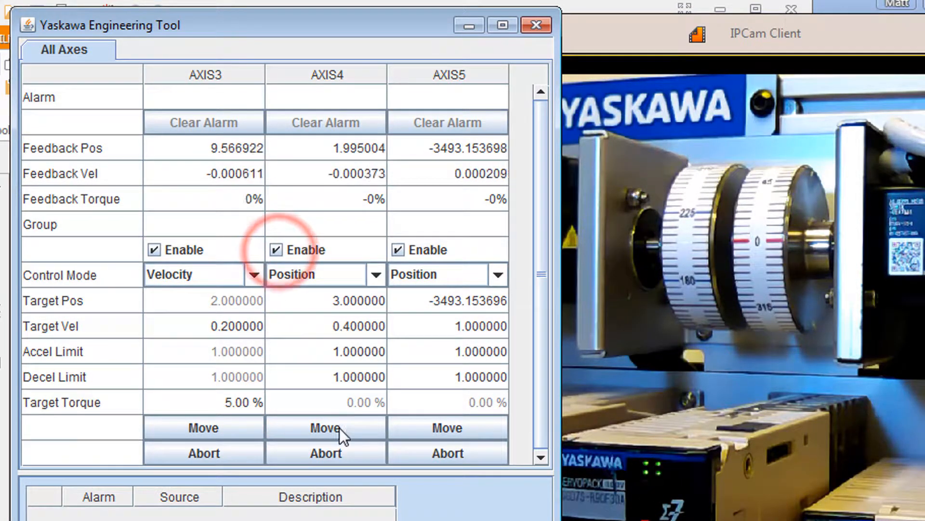
left_click(354, 429)
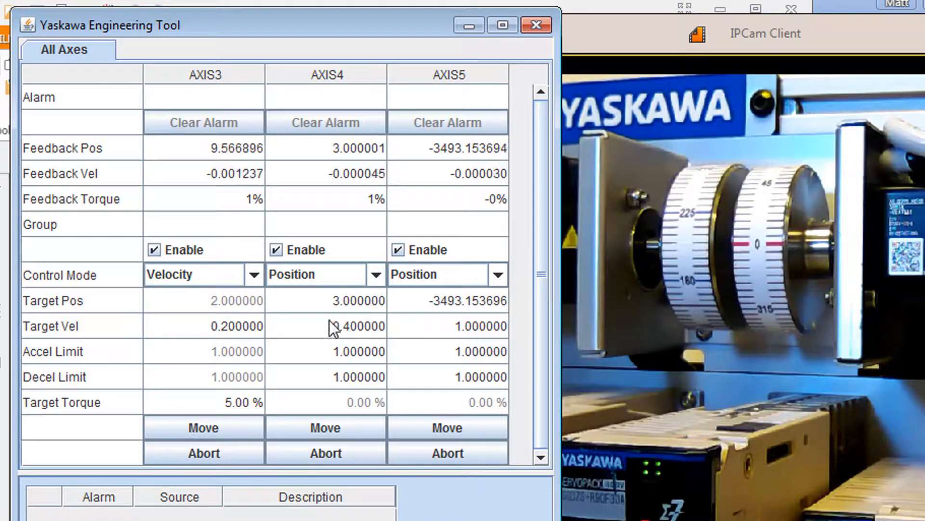
left_click(348, 429)
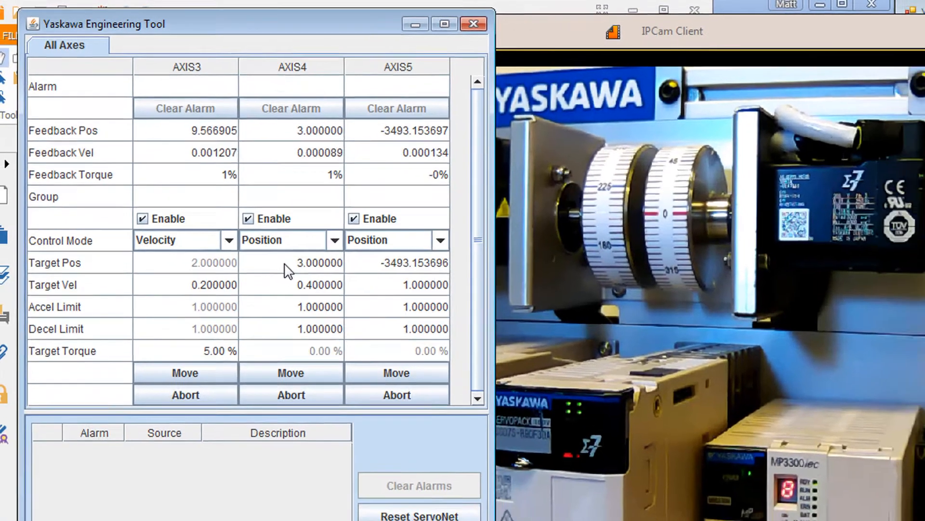
- Set the AXIS5 target position to -3494.153696 and try to run the move
double_click(410, 265)
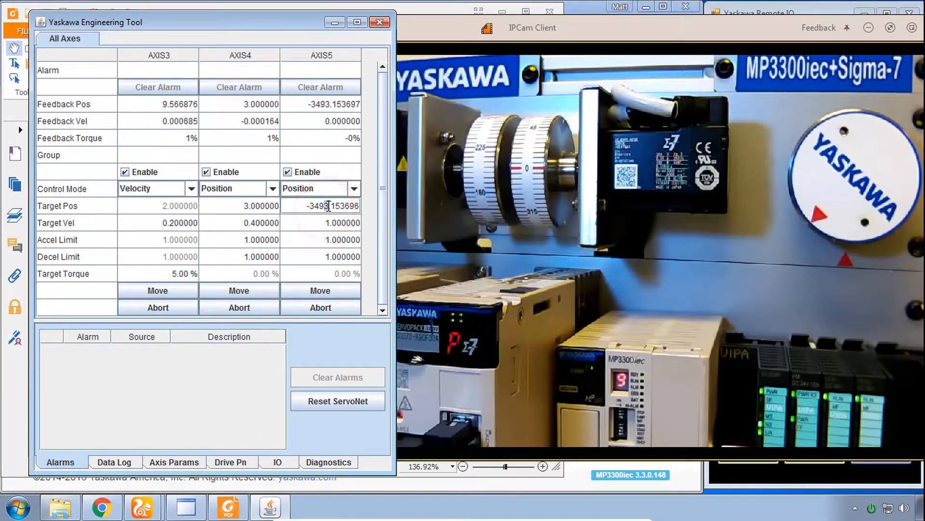
key("BackSpace")
type("4")
left_click(324, 223)
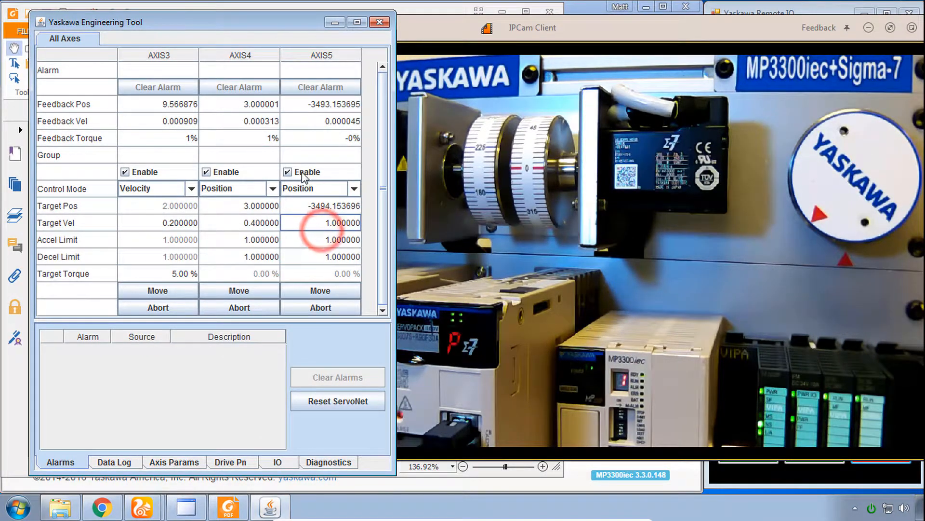
left_click(335, 285)
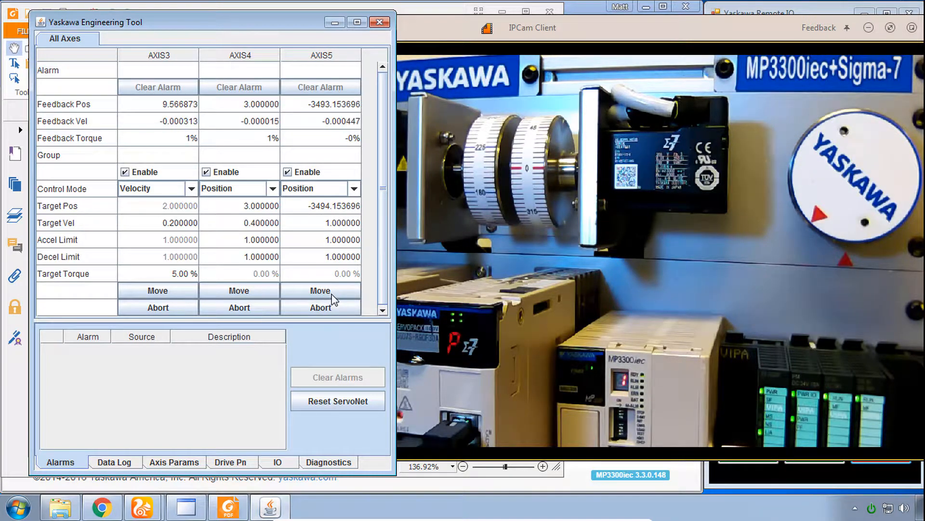
left_click(334, 292)
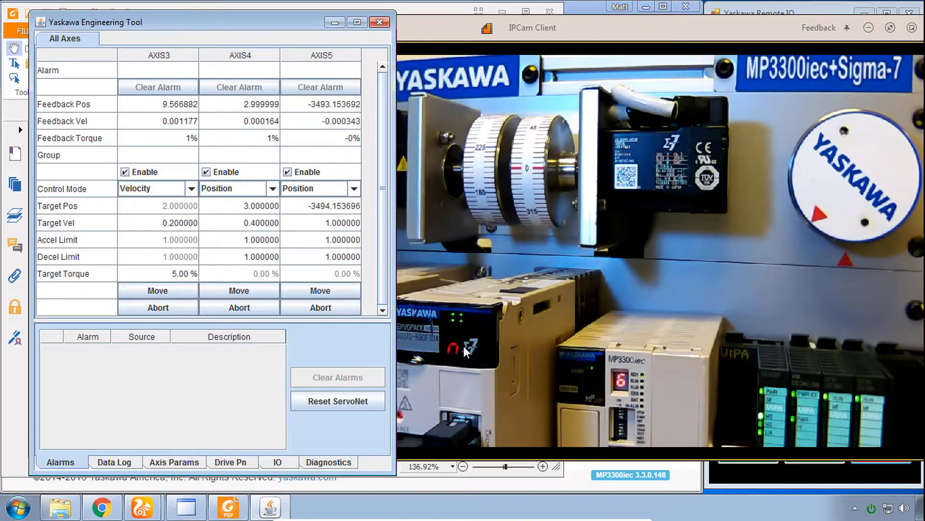
- Connect the Z-axis P-OT and N-OT signals in Yaskawa Remote IO and rerun the AXIS5 move in the Engineering Tool
left_click(772, 473)
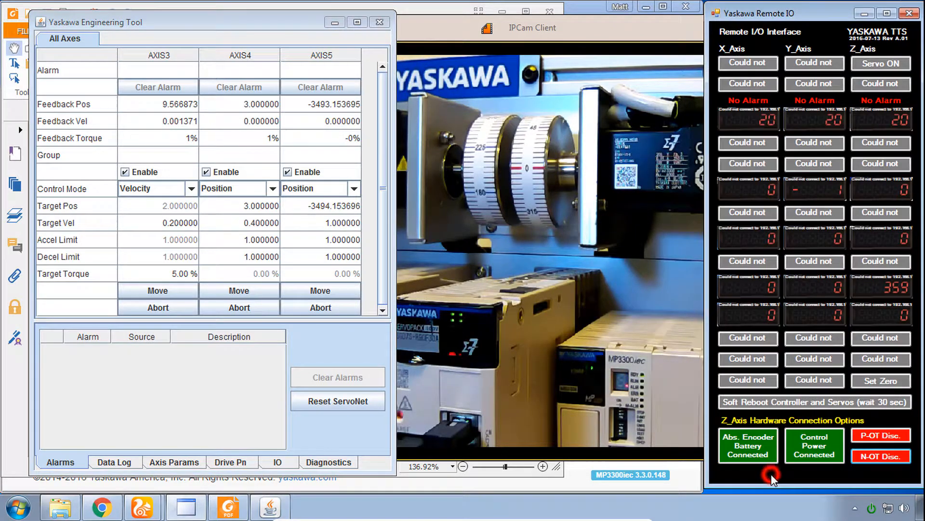
left_click(886, 436)
left_click(885, 457)
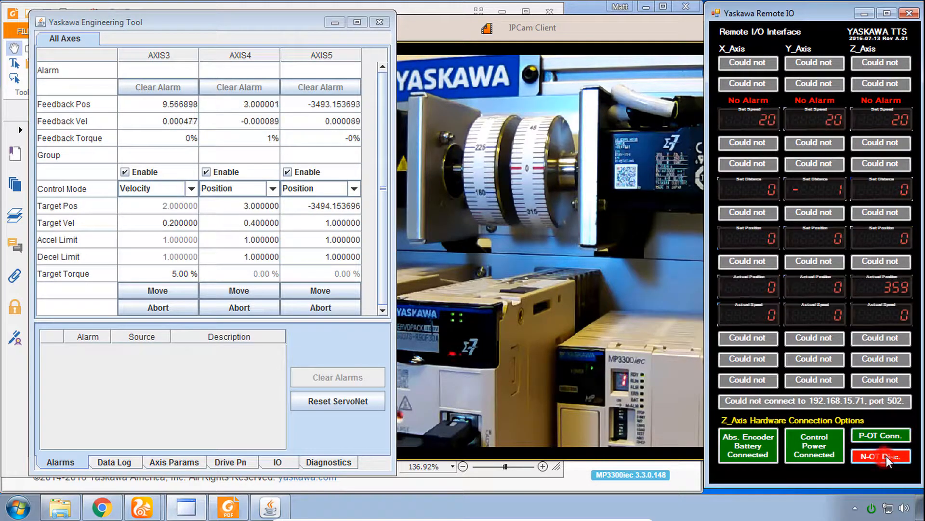
left_click(321, 292)
left_click(321, 291)
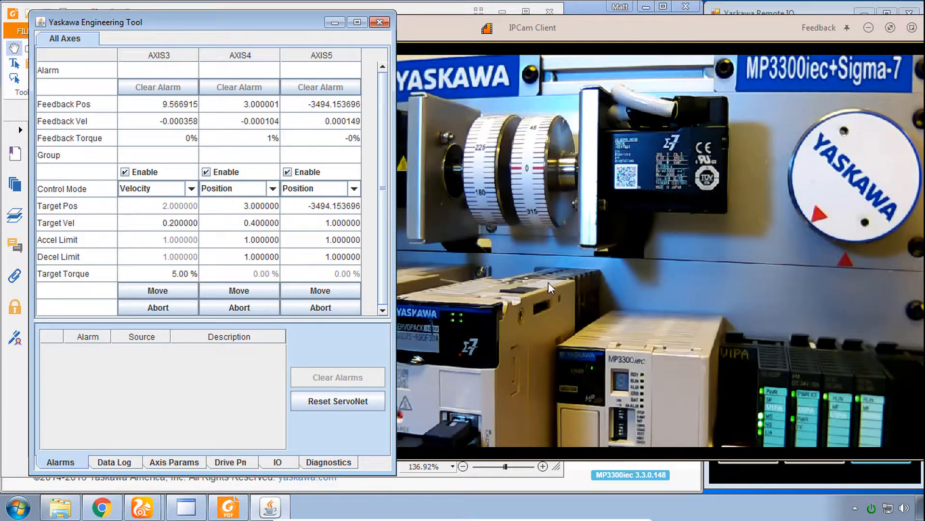
- Switch to the MP3300iec controller web page in the browser
left_click(227, 507)
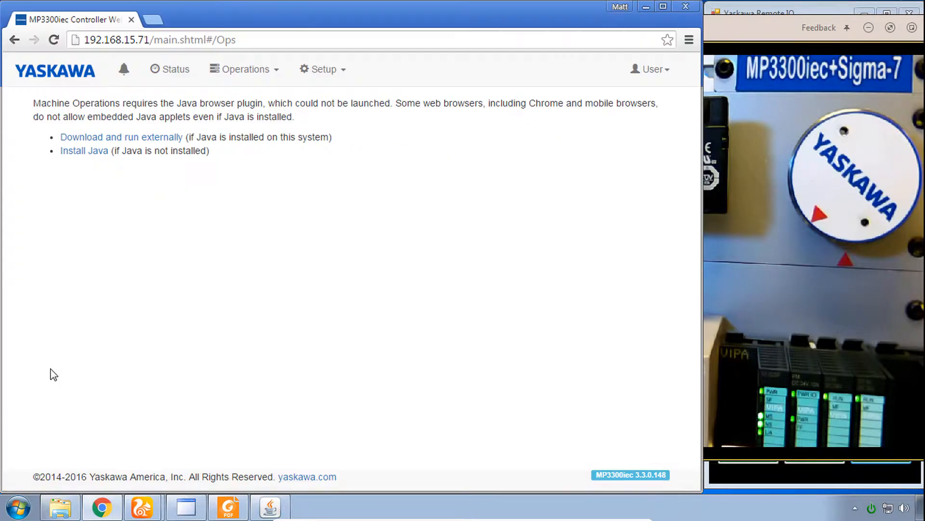
- Open the controller's archive setup page and add Archive_WebUI_20160728.zip as the archive to send to the controller
left_click(329, 71)
left_click(332, 129)
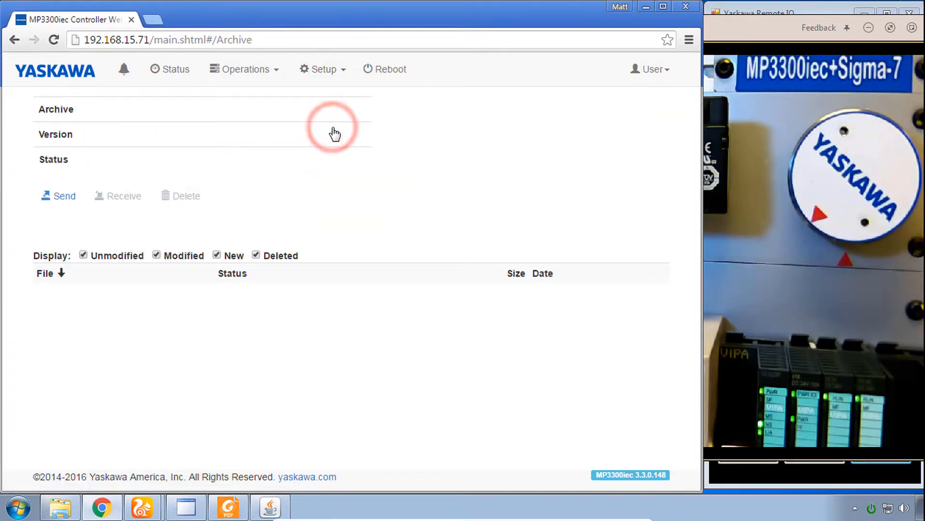
left_click(67, 197)
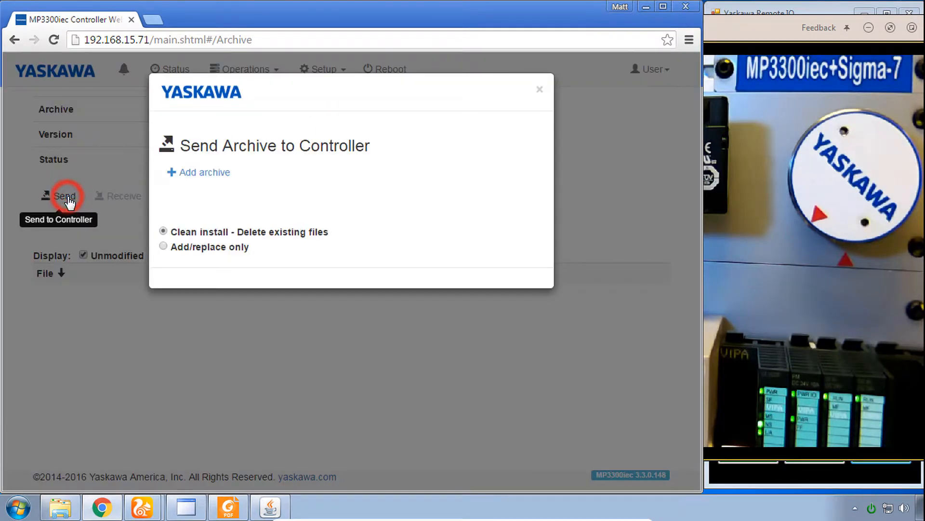
left_click(211, 174)
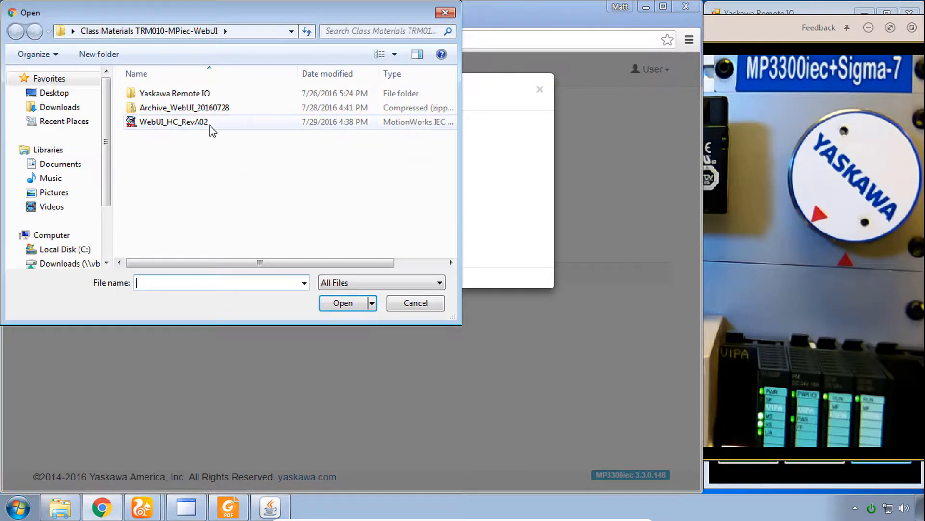
left_click(205, 110)
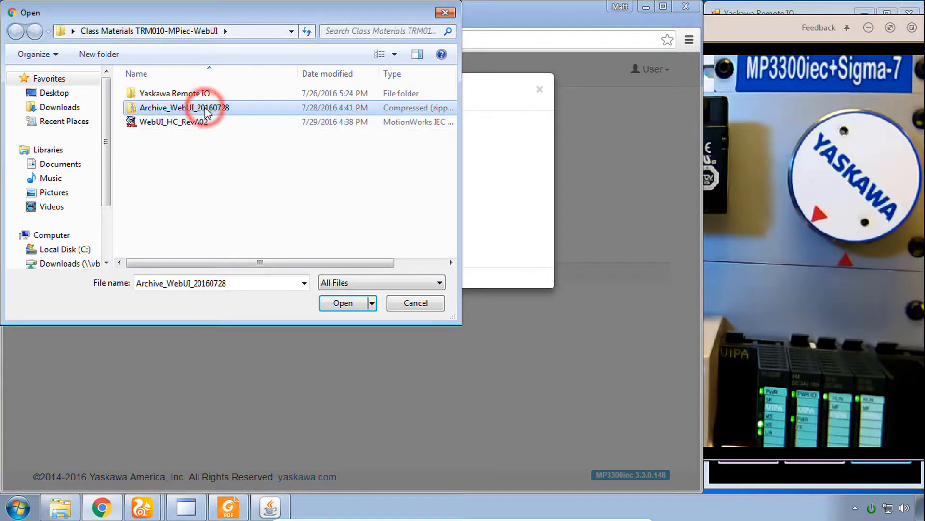
left_click(347, 303)
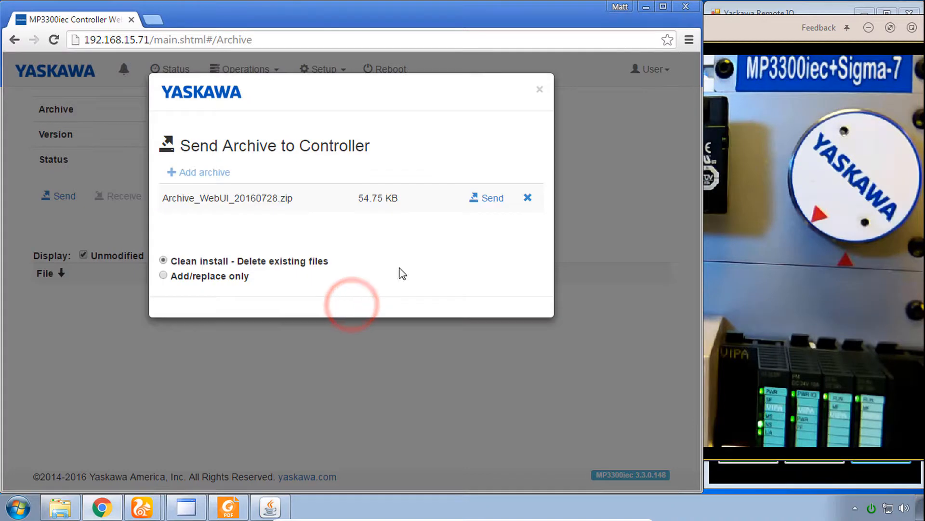
- Send the archive to the controller and install it as a clean install that deletes existing files
left_click(490, 200)
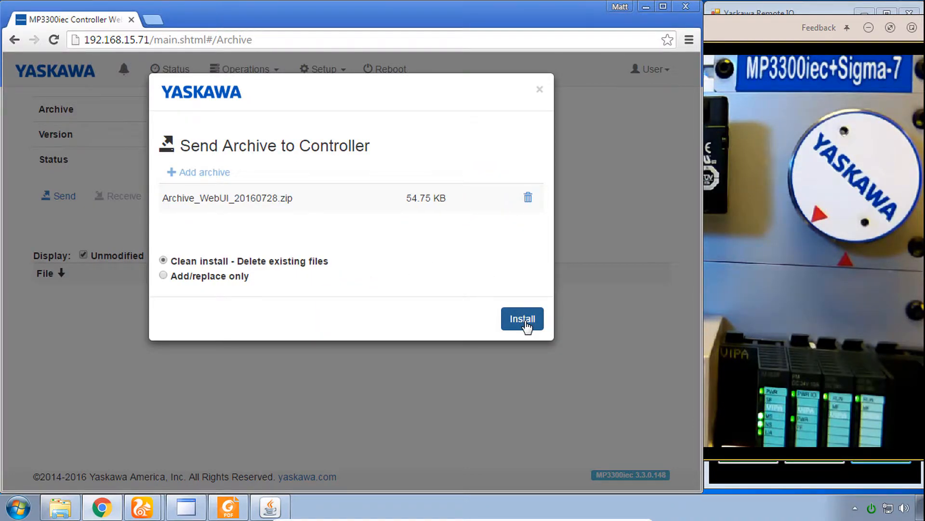
left_click(527, 326)
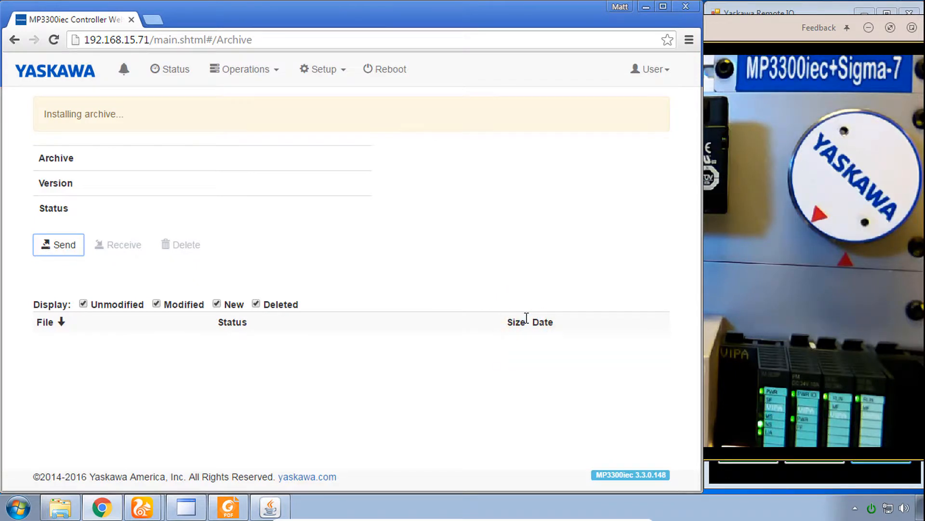
scroll(193, 277, "down", 4)
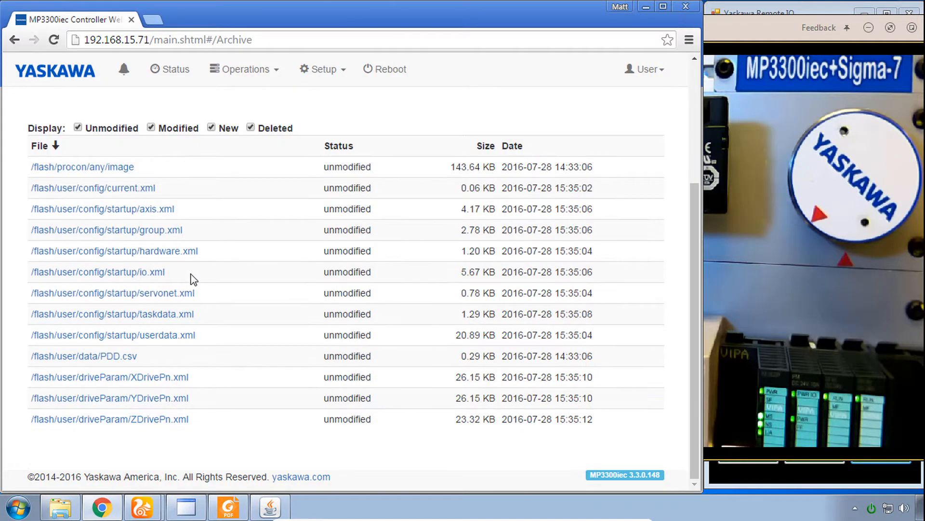
- Reboot the controller to activate the startup configuration
scroll(192, 275, "up", 4)
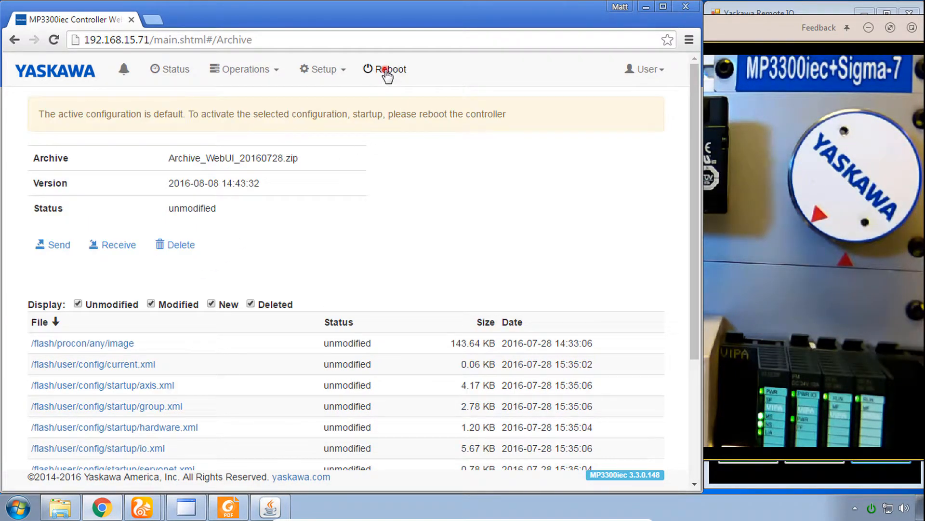
left_click(388, 72)
left_click(514, 249)
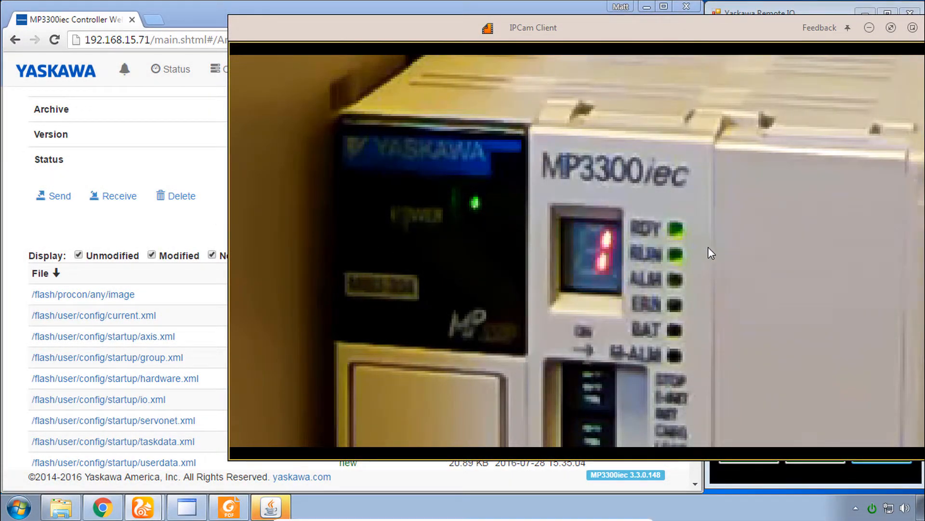
- Dismiss the error dialog and close the Yaskawa Engineering Tool, then bring the IPCam Client window to the front
left_click(219, 218)
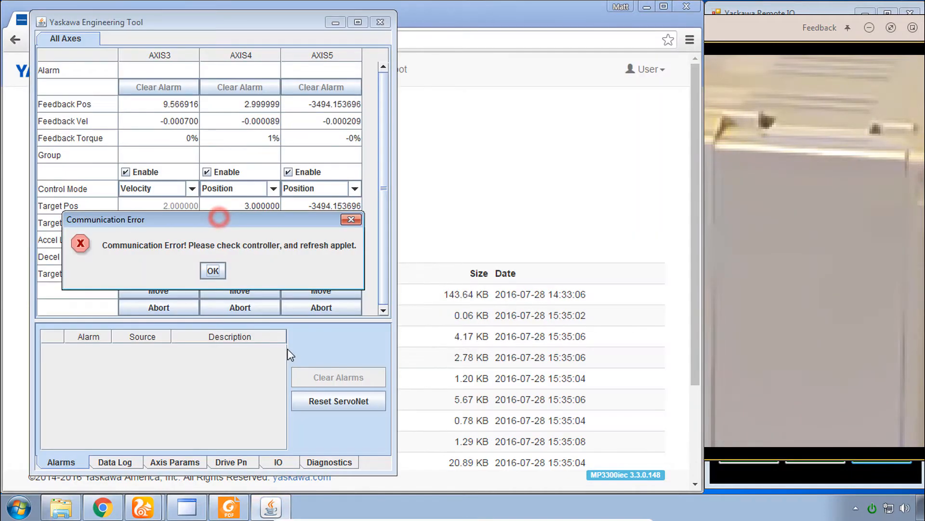
left_click(212, 270)
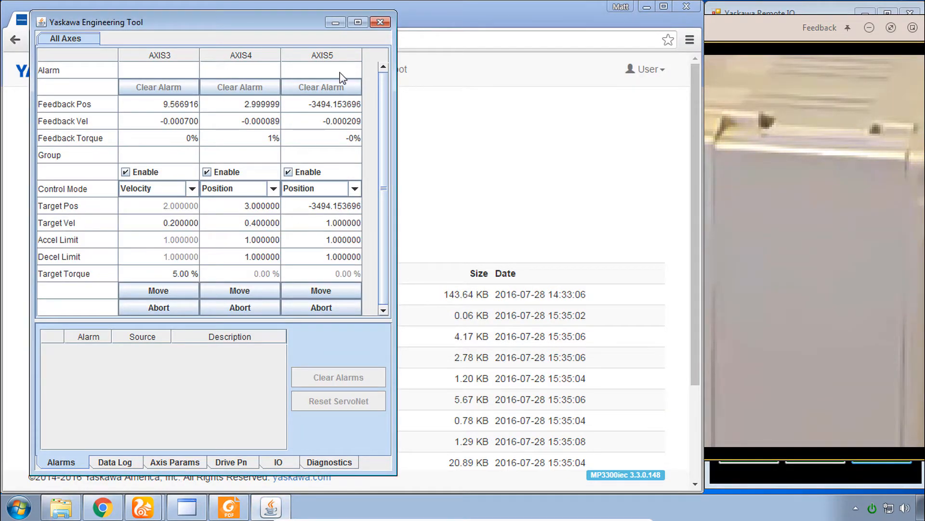
left_click(381, 22)
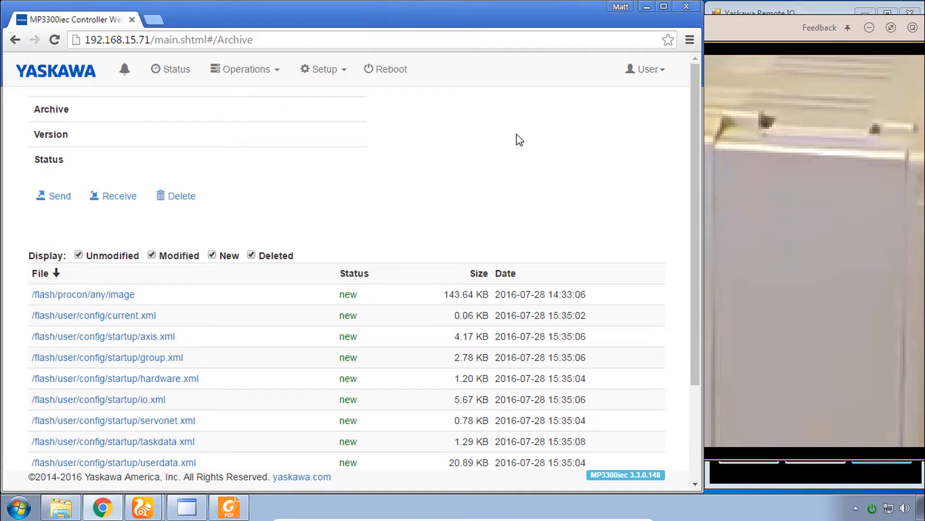
left_click(725, 175)
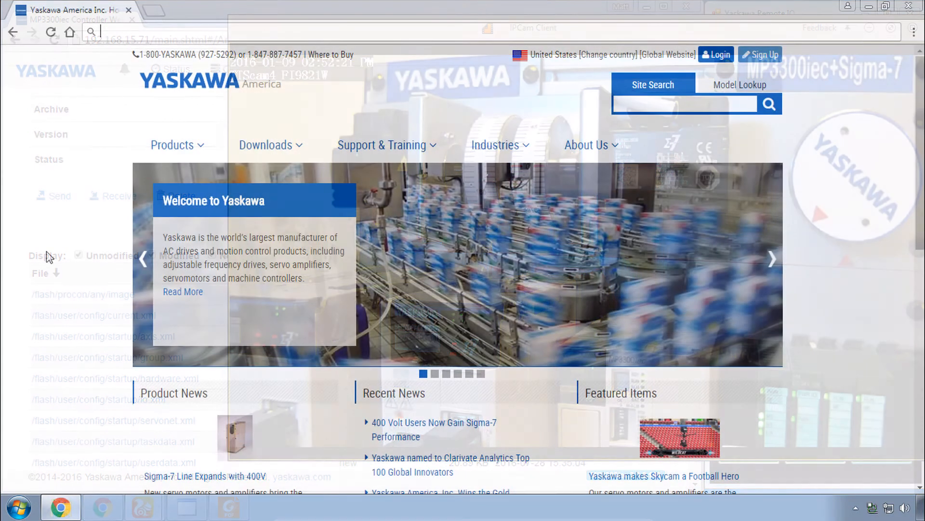
- Open yaskawa.com/iec in the browser and look over the MotionWorks IEC overview and features
type("yaskawa.com")
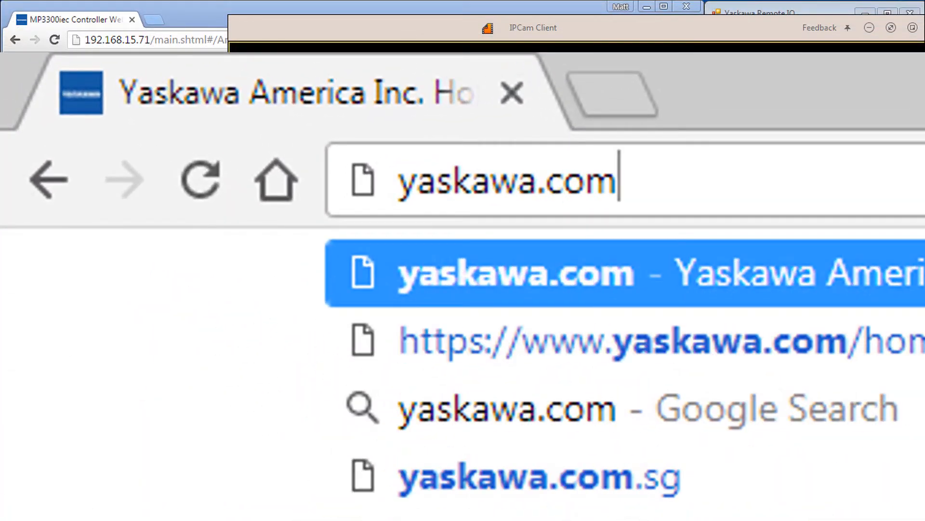
type("/iec")
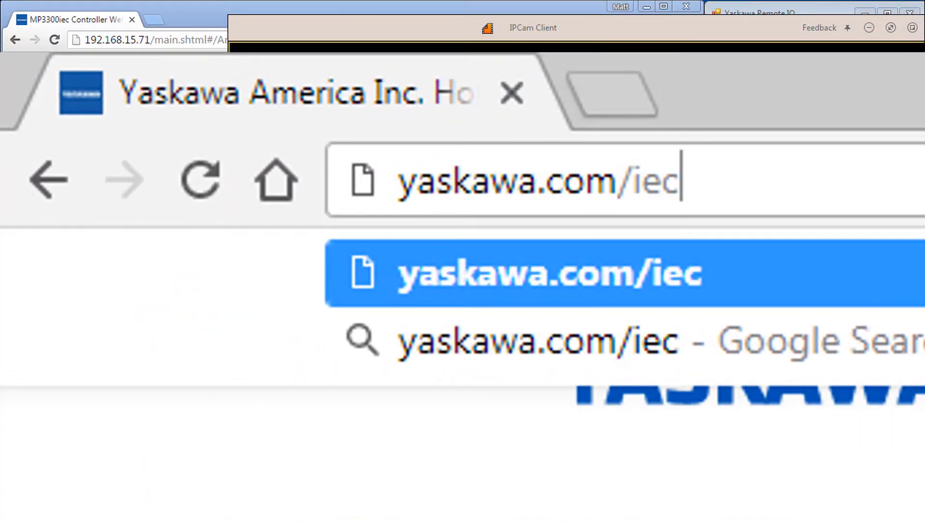
key("Return")
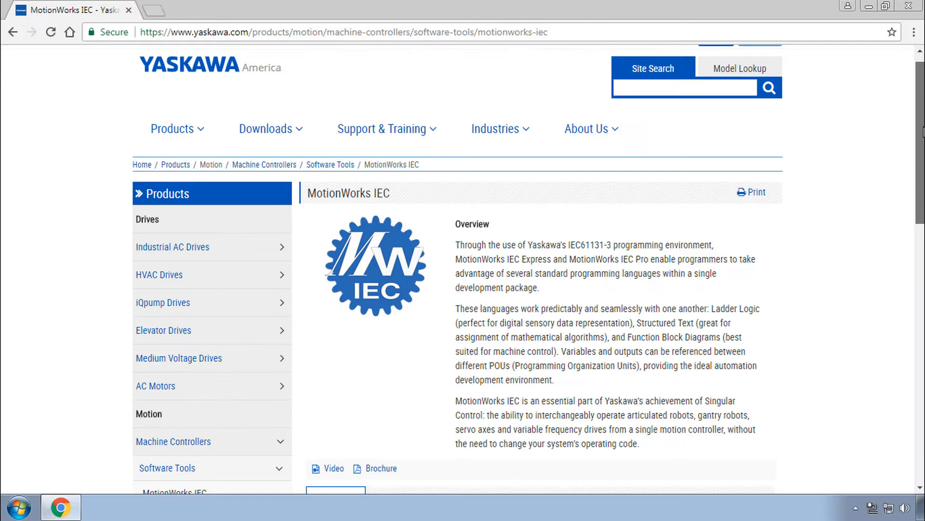
scroll(530, 270, "down", 3)
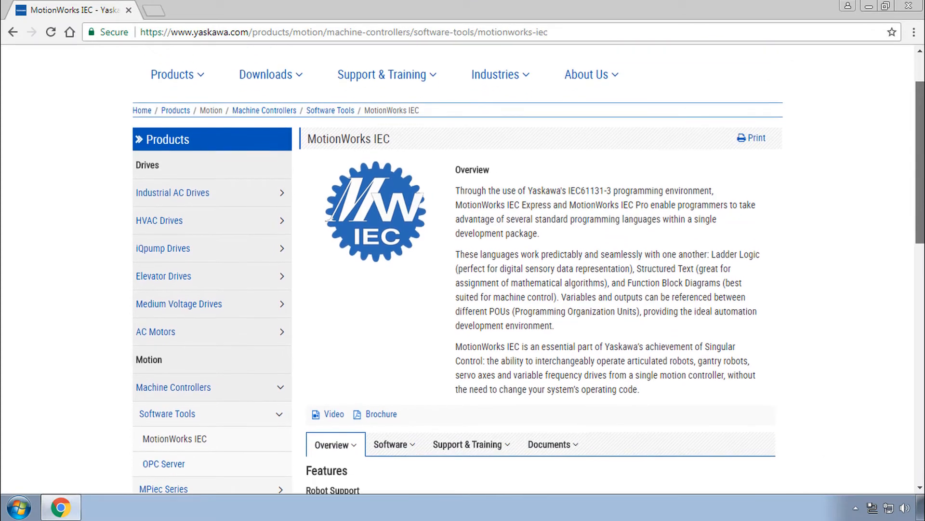
scroll(530, 270, "down", 5)
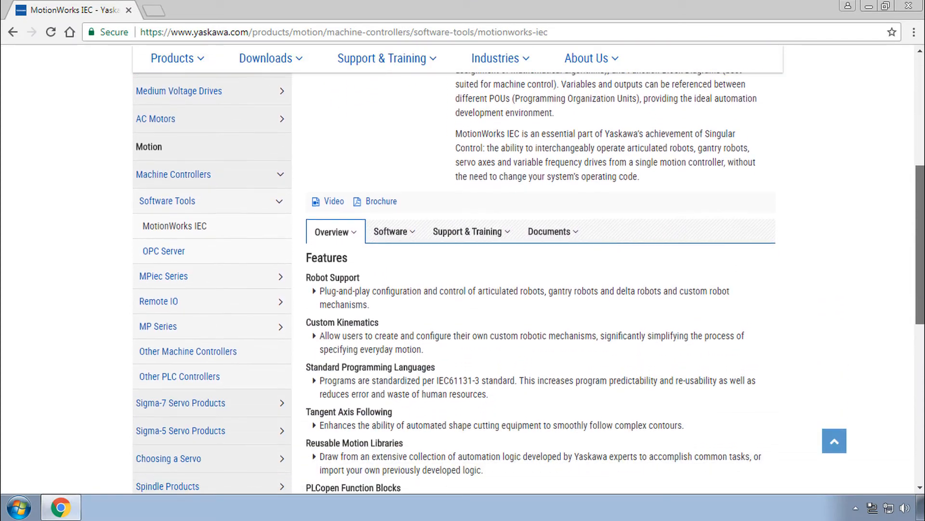